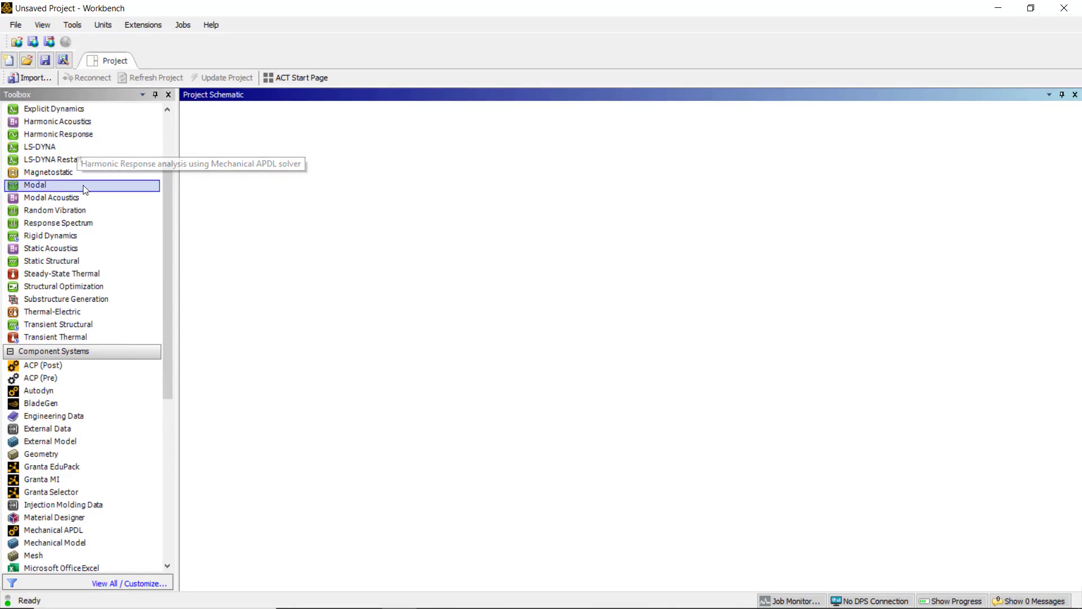
Step: Build a Modal system with a linked Harmonic Response, then demo Response Spectrum and Random Vibration links
drag(53, 186, 338, 190)
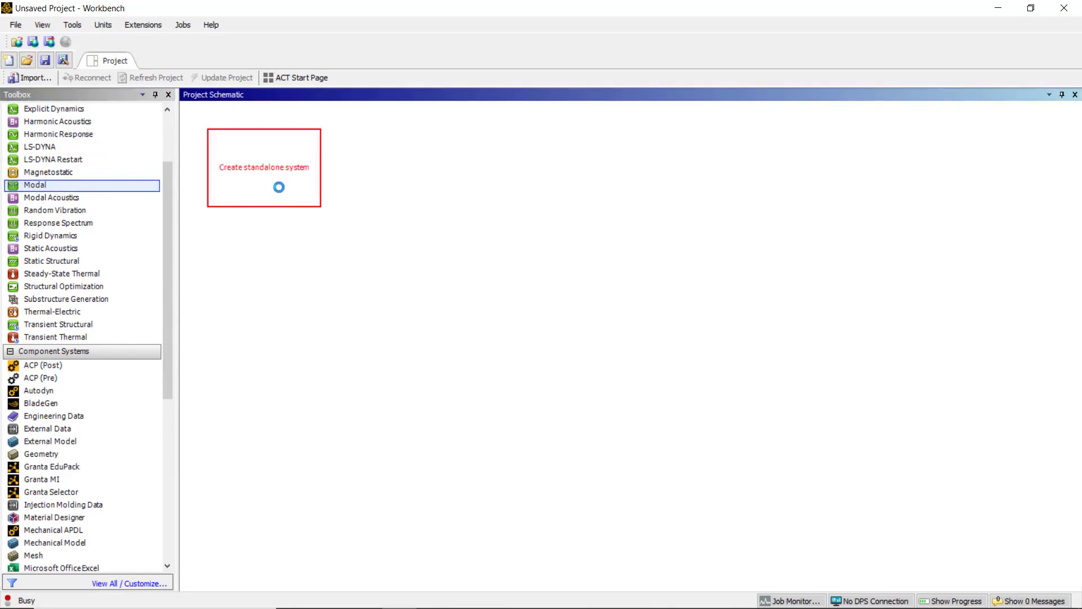
drag(84, 136, 324, 229)
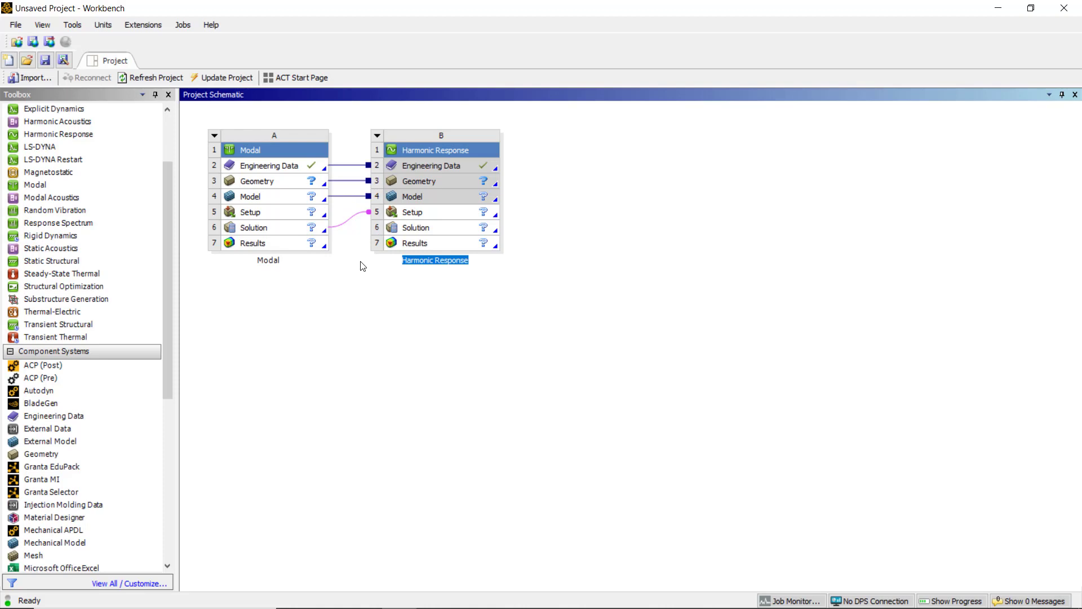
drag(62, 223, 281, 233)
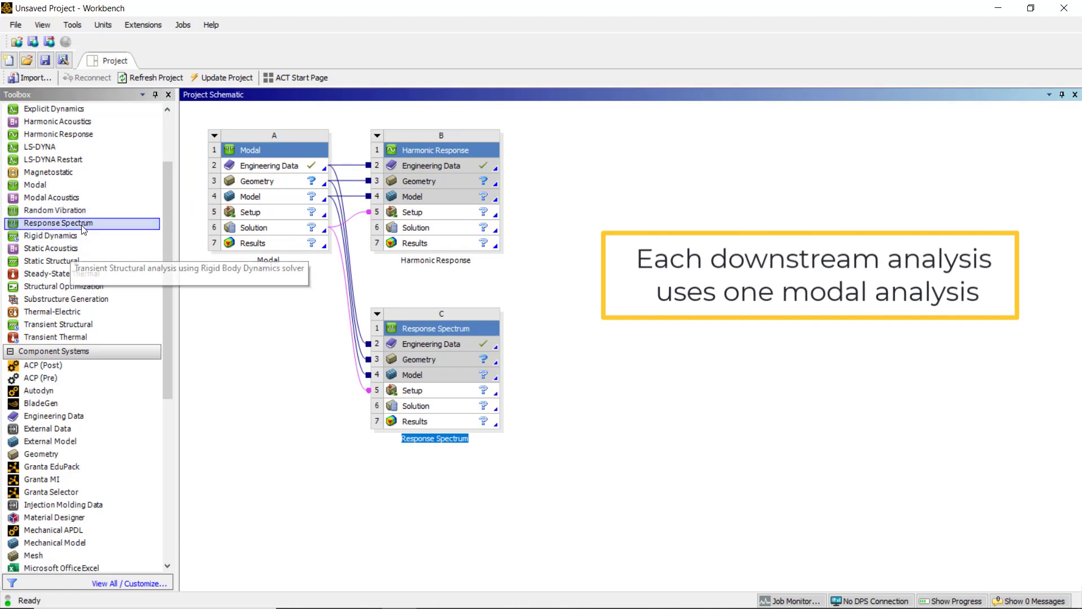
drag(67, 210, 310, 230)
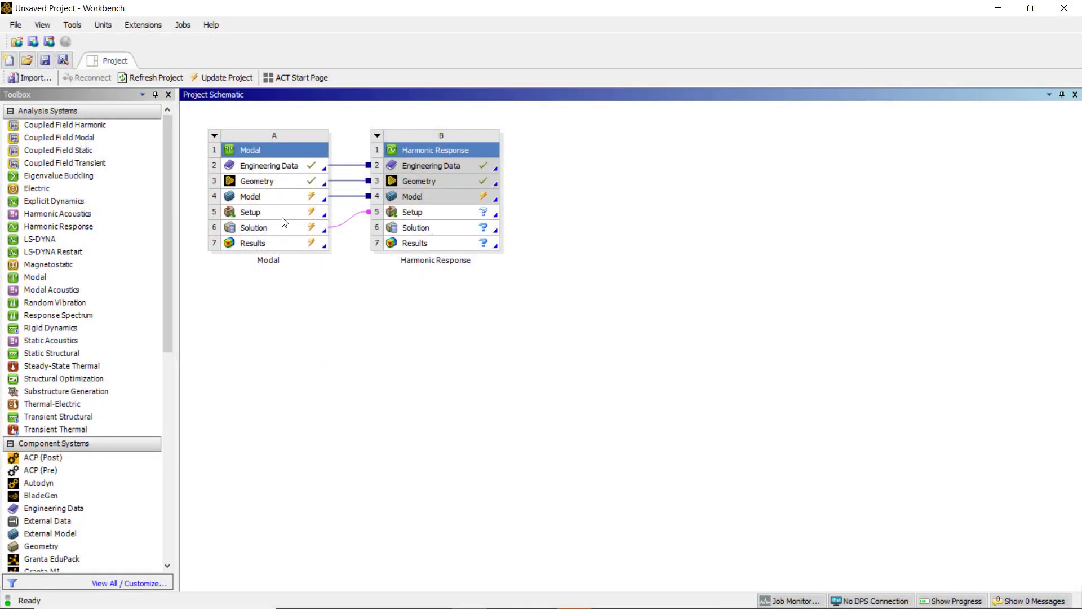
Step: Open the shared model in Mechanical and confirm the harmonic Solution Method is Mode Superposition
click(284, 201)
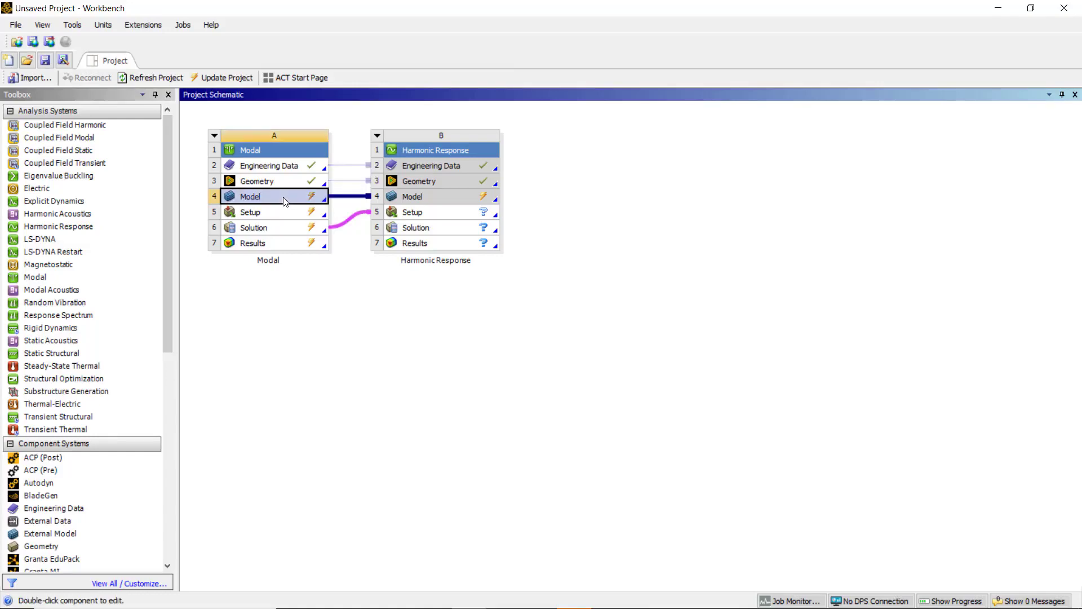
double_click(290, 203)
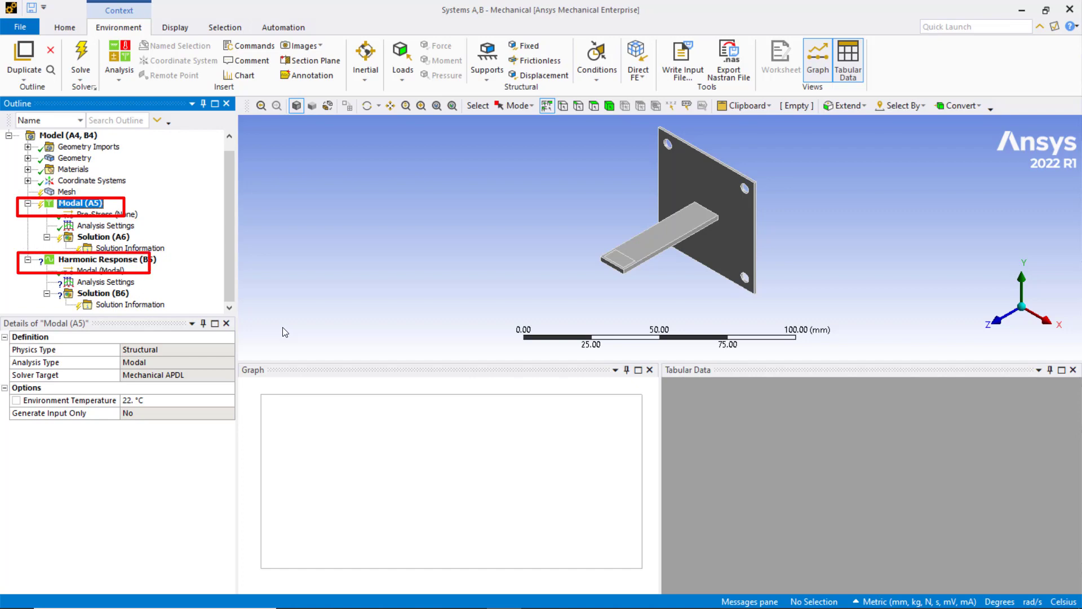
click(113, 282)
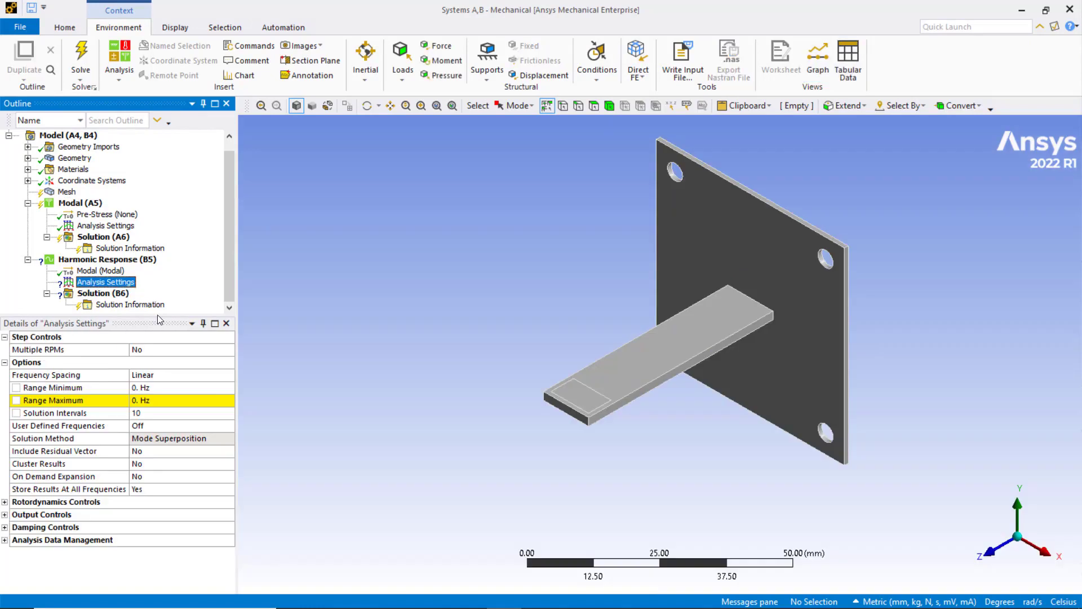
click(218, 438)
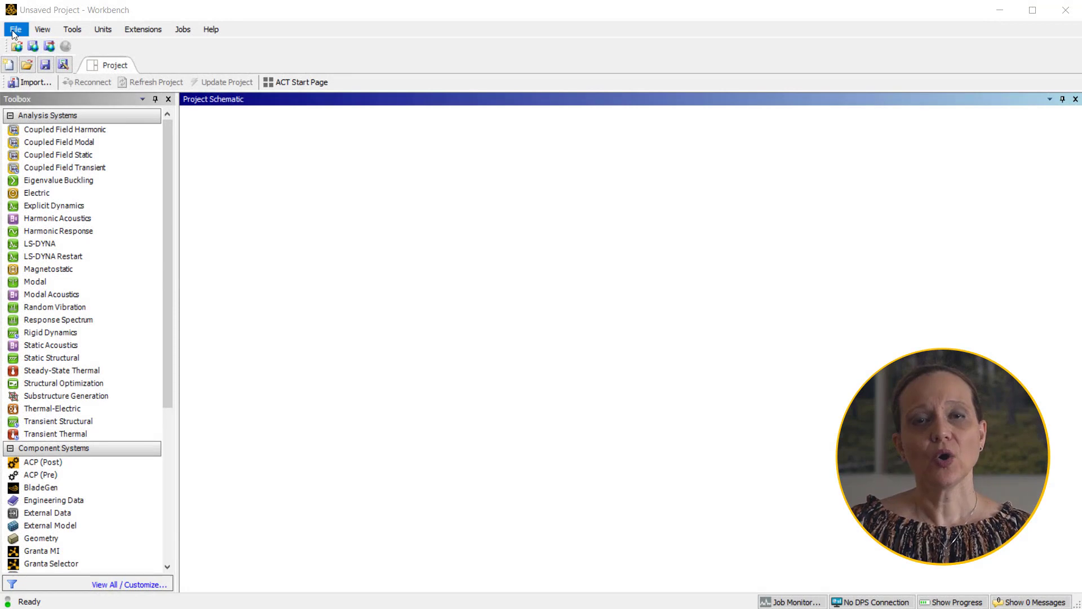
Step: Open and extract the MSUP_Harmonic project from Model (D:), then launch Mechanical on its Modal model
click(15, 29)
click(26, 59)
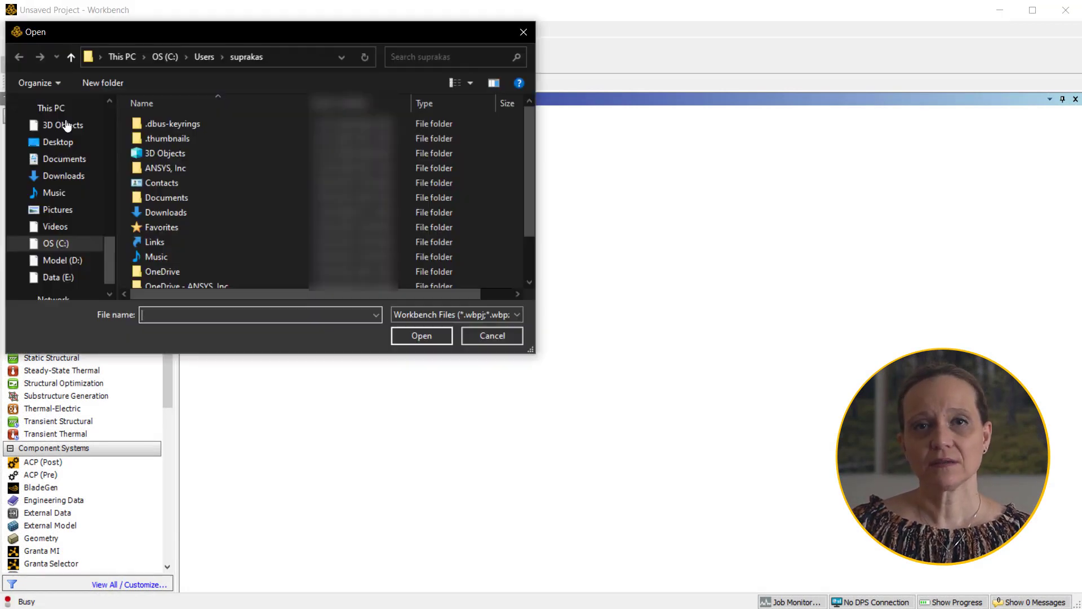
click(62, 260)
click(178, 124)
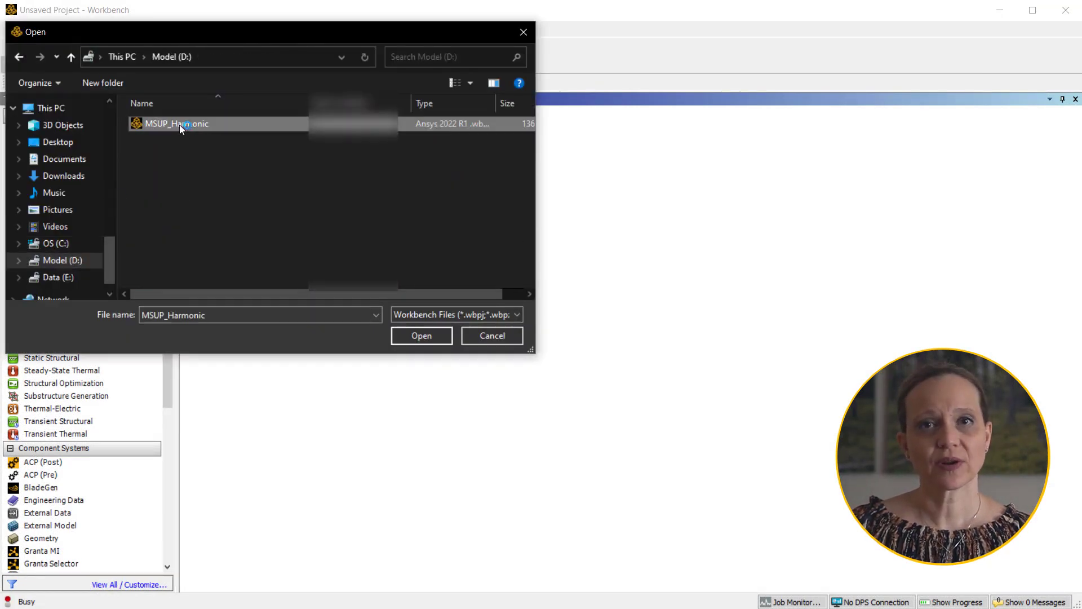
click(415, 337)
click(414, 336)
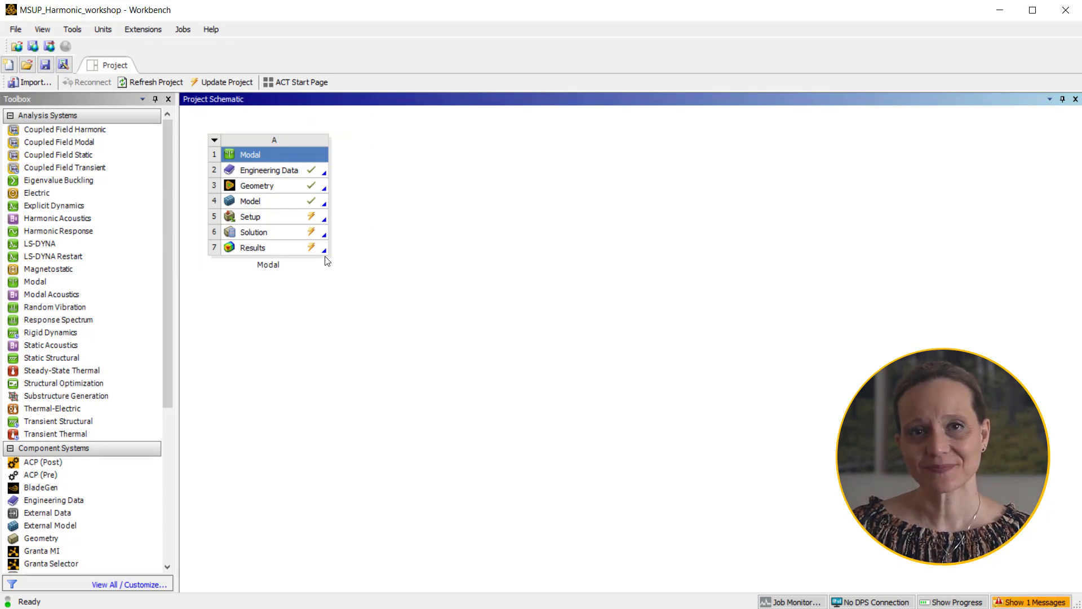
double_click(262, 203)
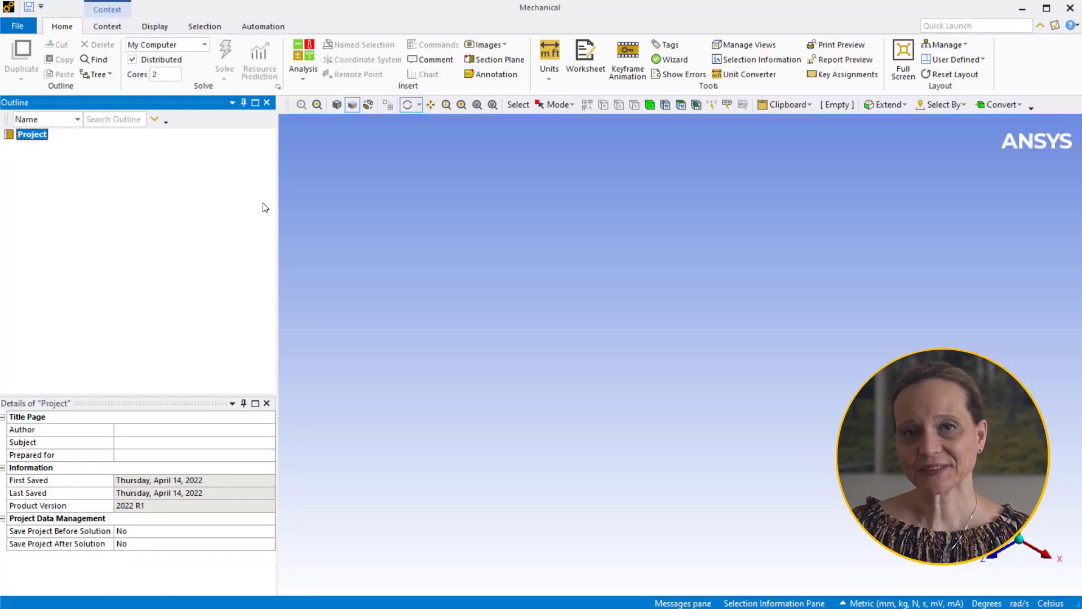
Step: Check both surface bodies' 25 mm thickness and Structural Steel 2 material, then the mesh and modal settings
click(25, 168)
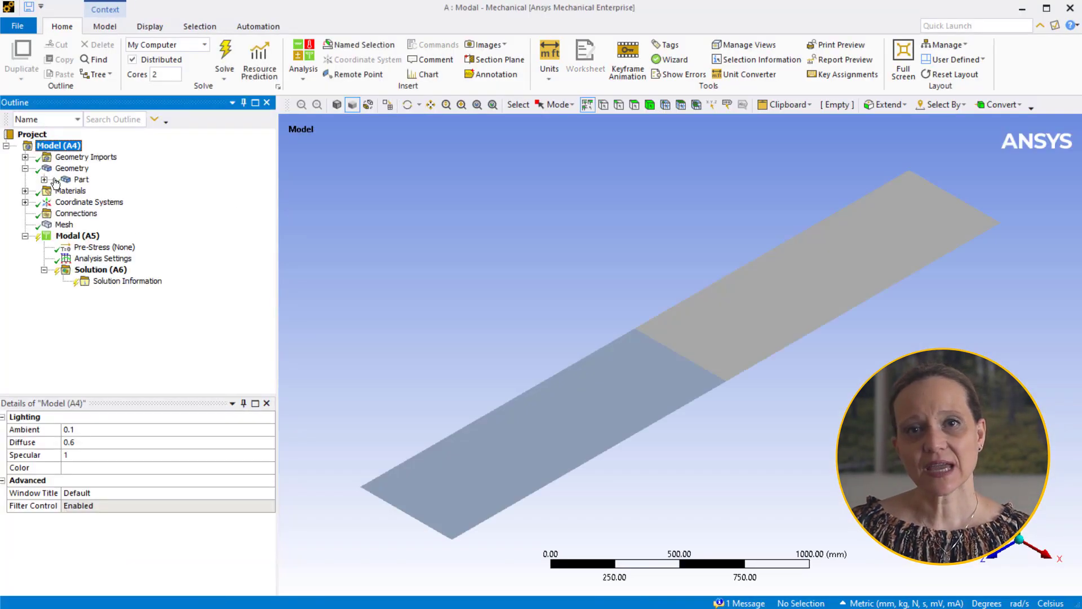
click(79, 179)
click(44, 179)
click(113, 190)
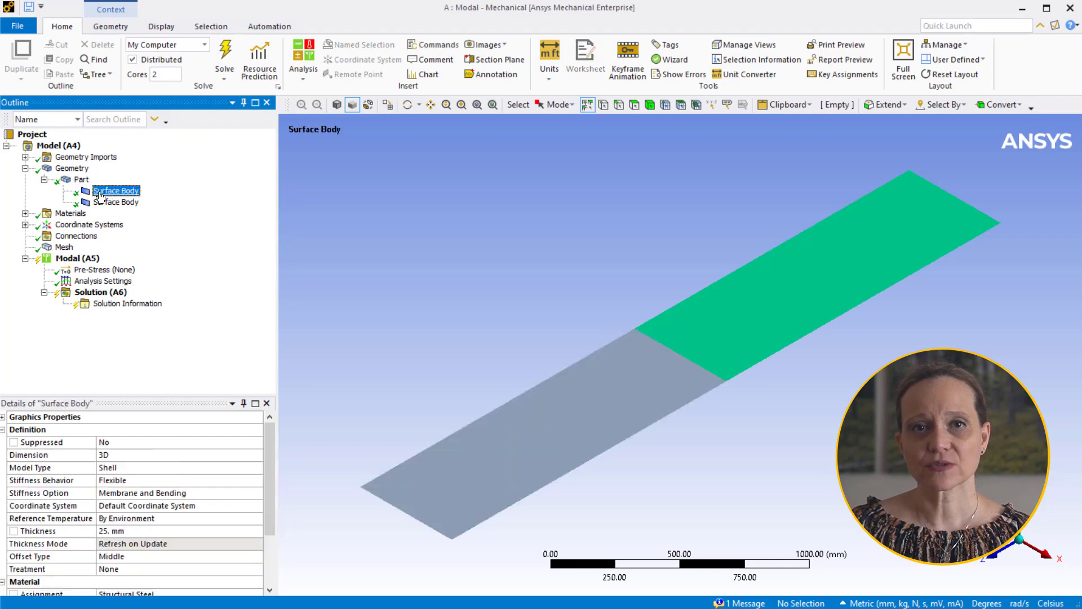
key(Down)
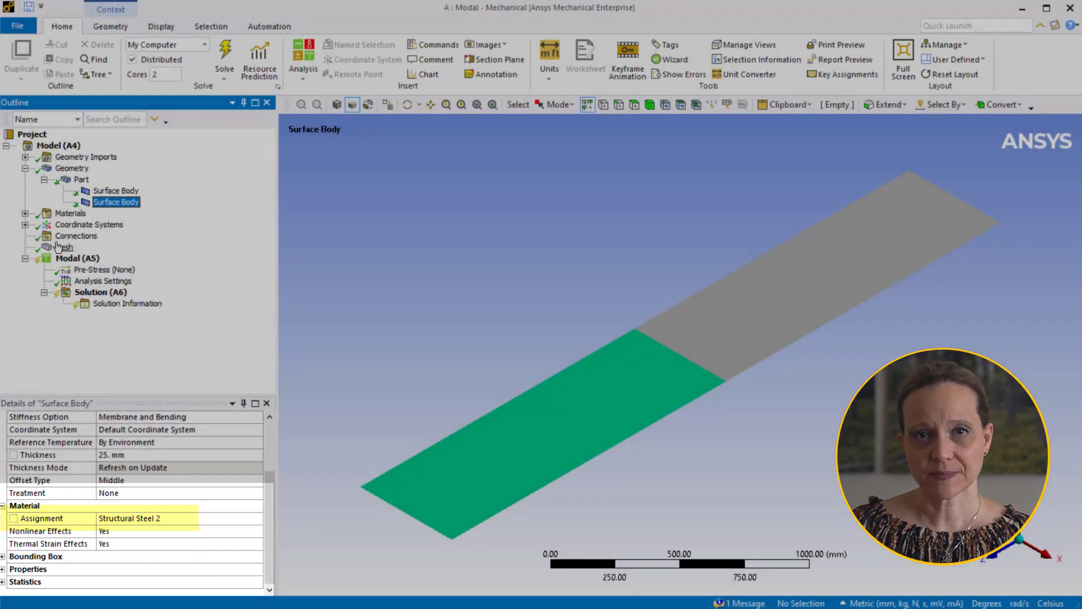
click(63, 246)
click(103, 281)
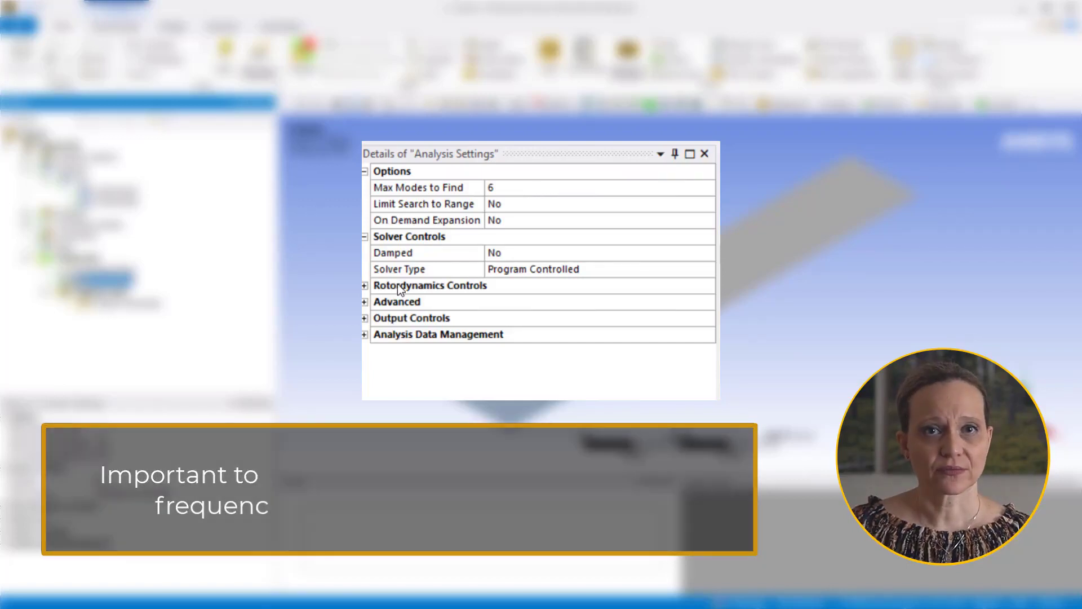
Step: Set Future Analysis under Analysis Data Management to MSUP Analyses
click(365, 334)
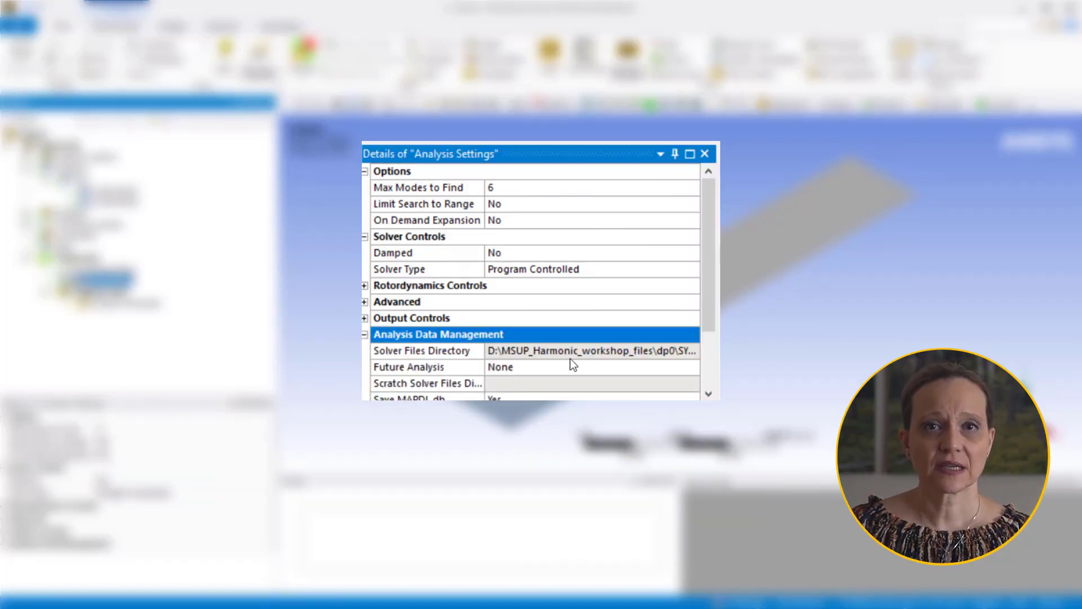
scroll(572, 364, down, 2)
click(616, 285)
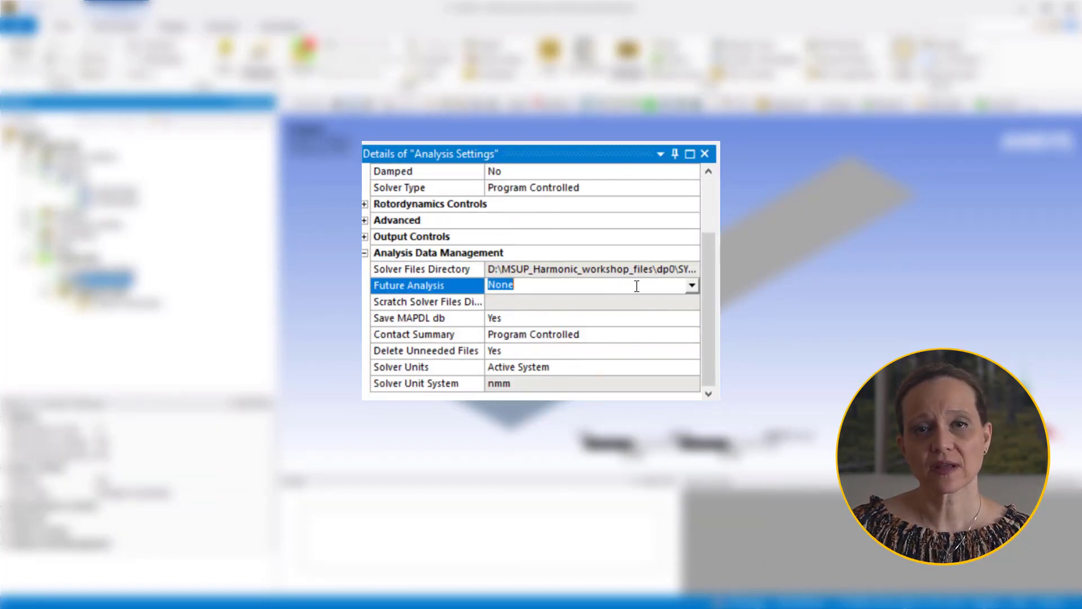
click(690, 288)
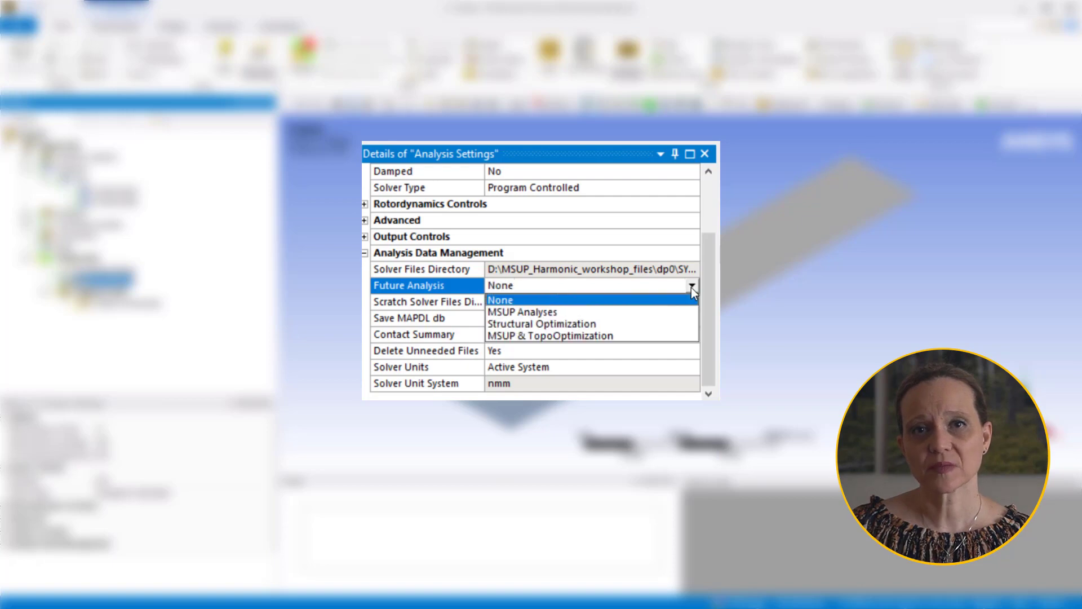
click(665, 312)
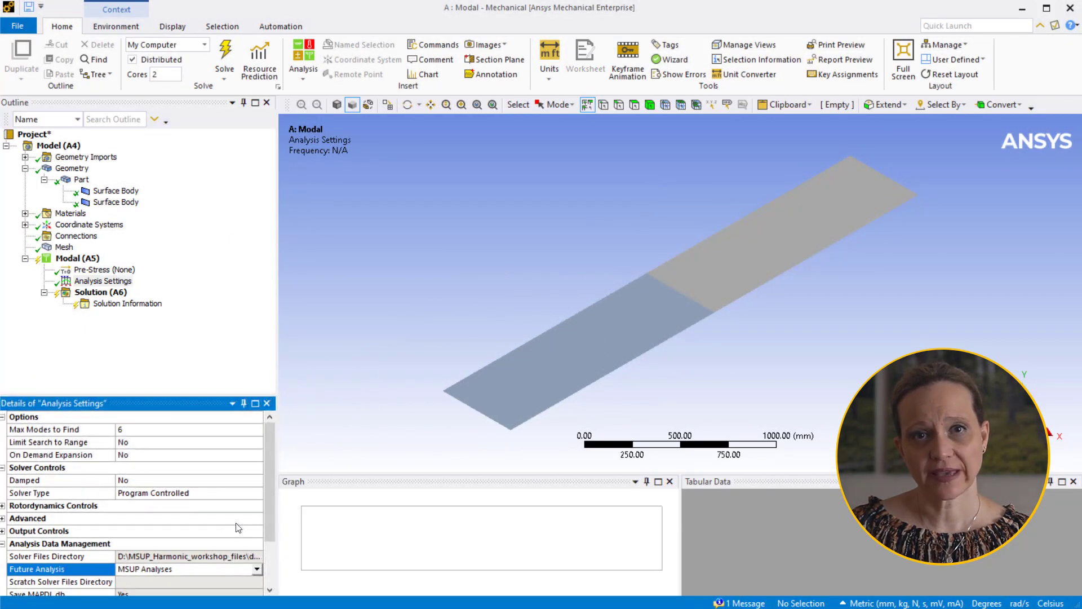
Step: Insert a Fixed Support on the plate's lower-left and upper-right end edges
click(85, 258)
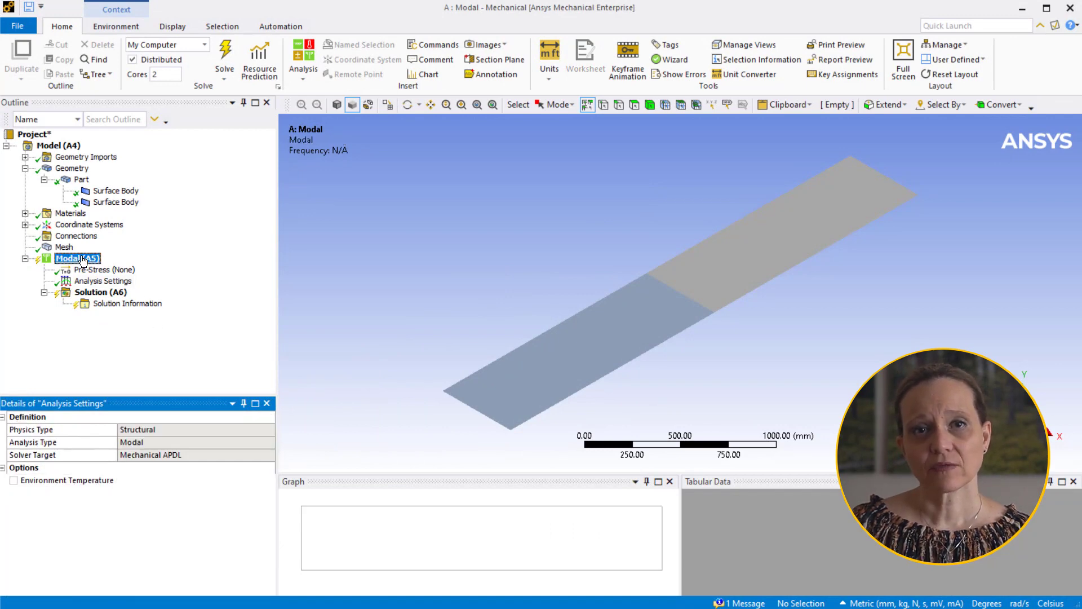
right_click(84, 257)
mouse_move(177, 261)
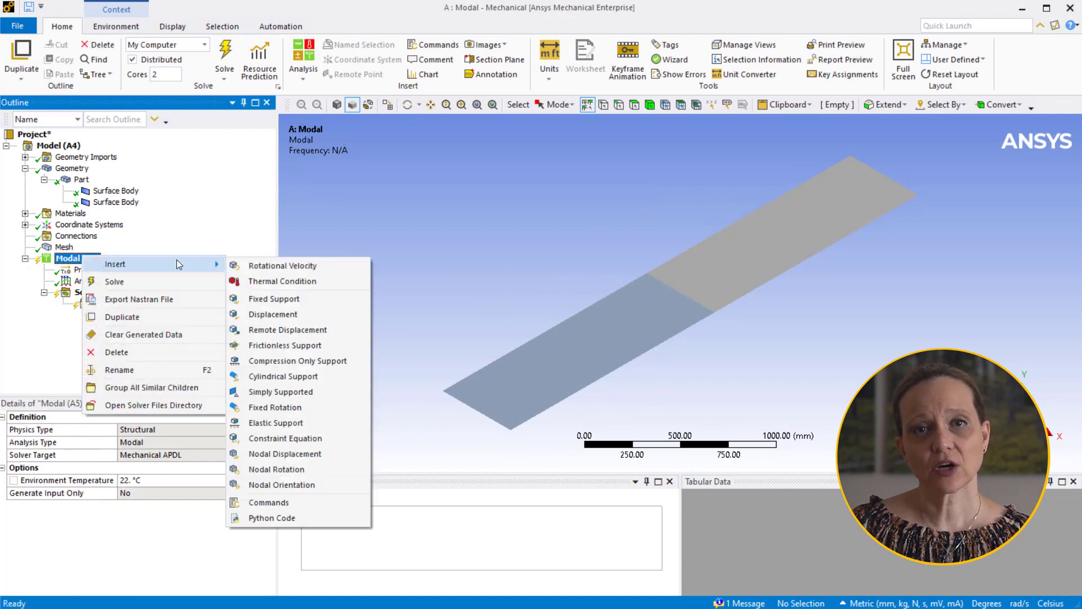
click(266, 300)
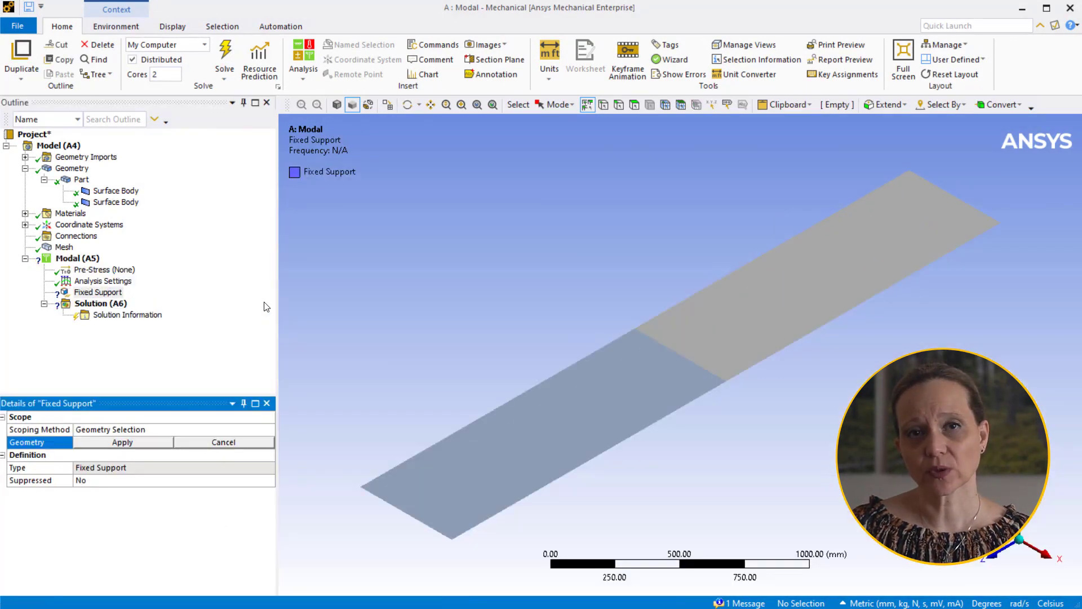
click(383, 499)
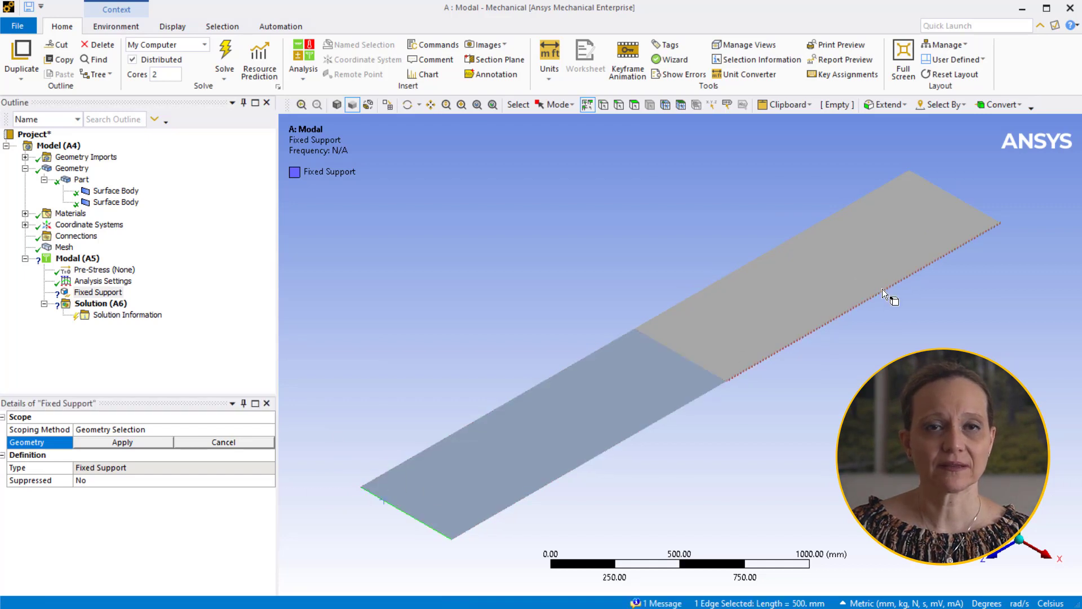
ctrl+click(962, 201)
click(147, 441)
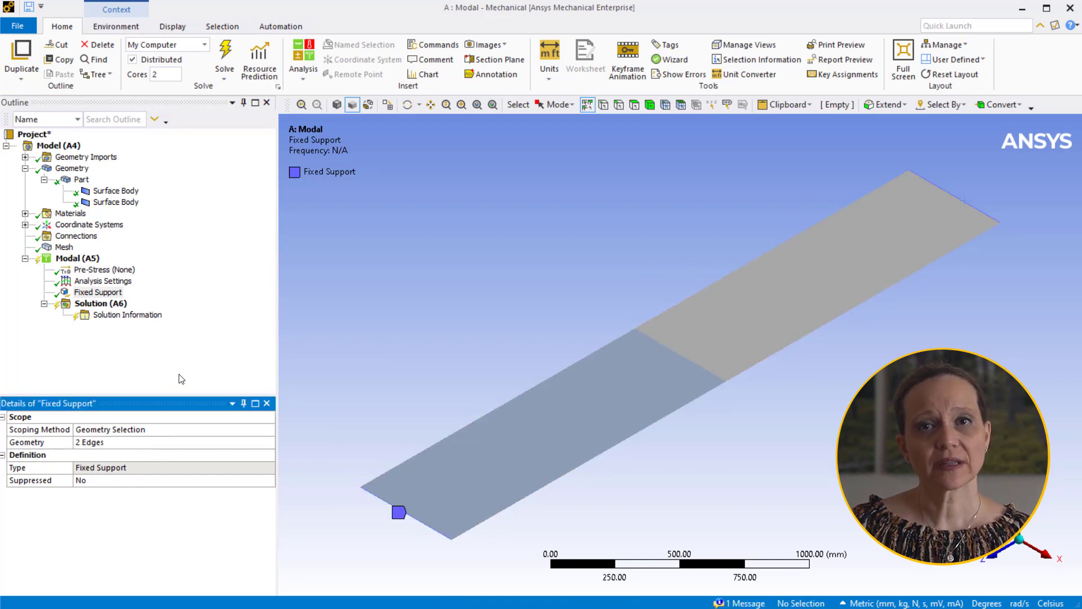
click(120, 305)
right_click(120, 305)
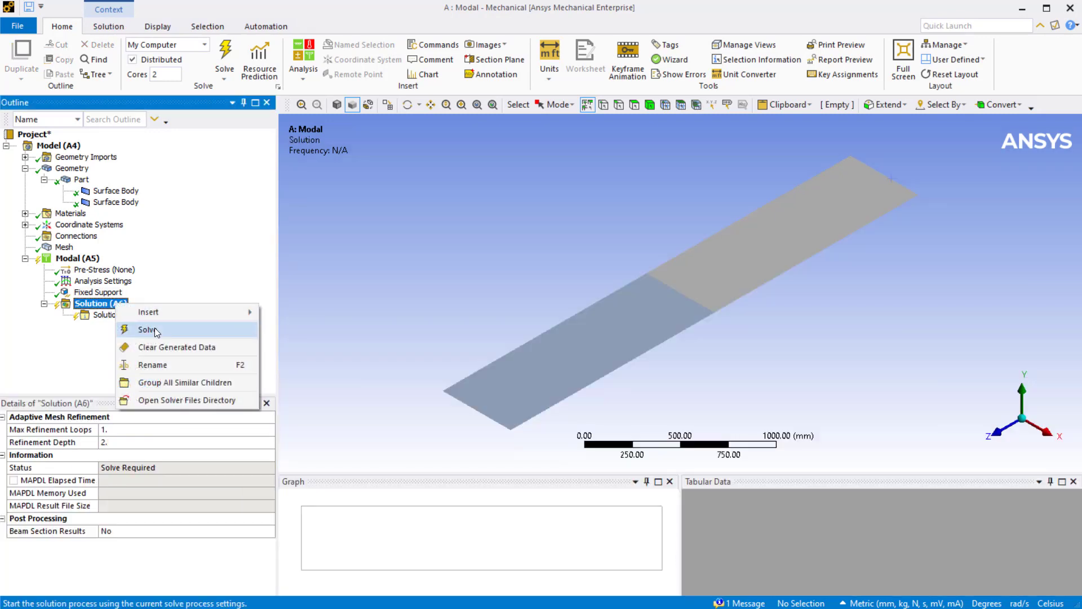
Step: Solve the modal analysis and create mode shape results for all six frequencies
click(154, 327)
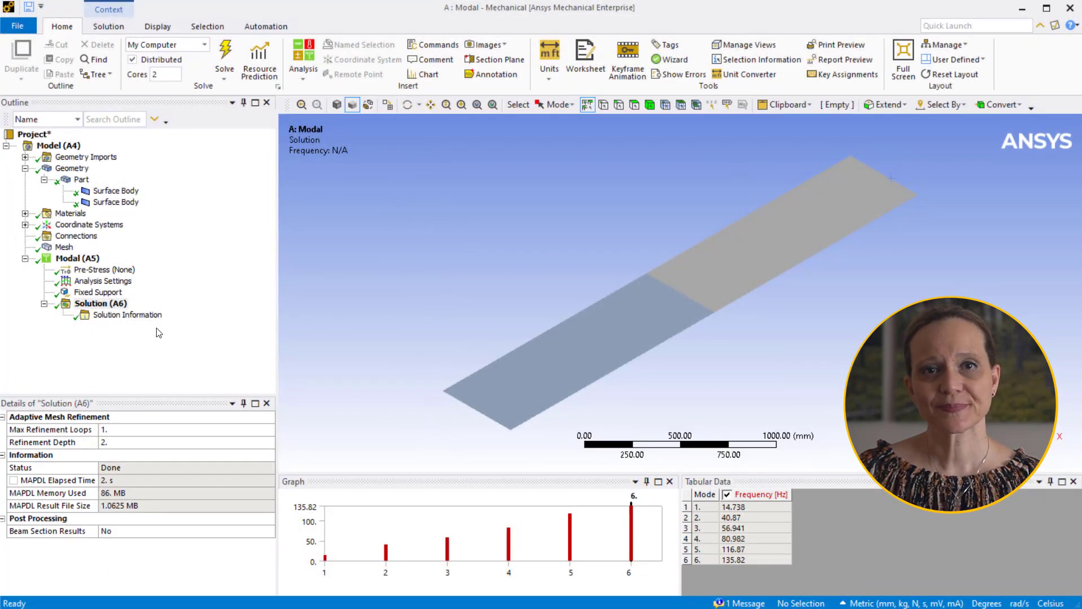
click(757, 495)
right_click(757, 495)
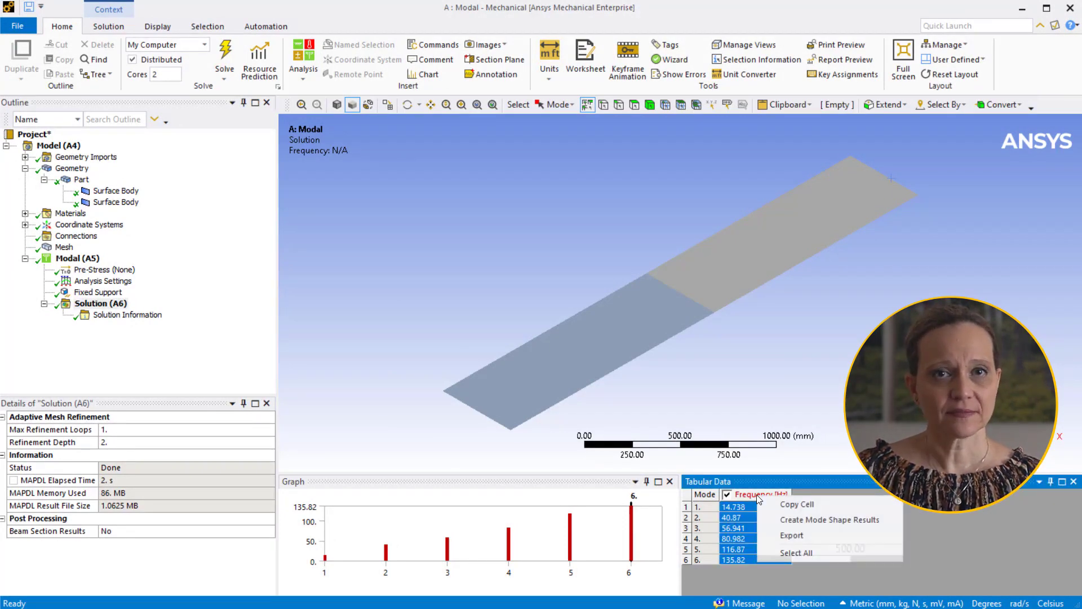
click(796, 519)
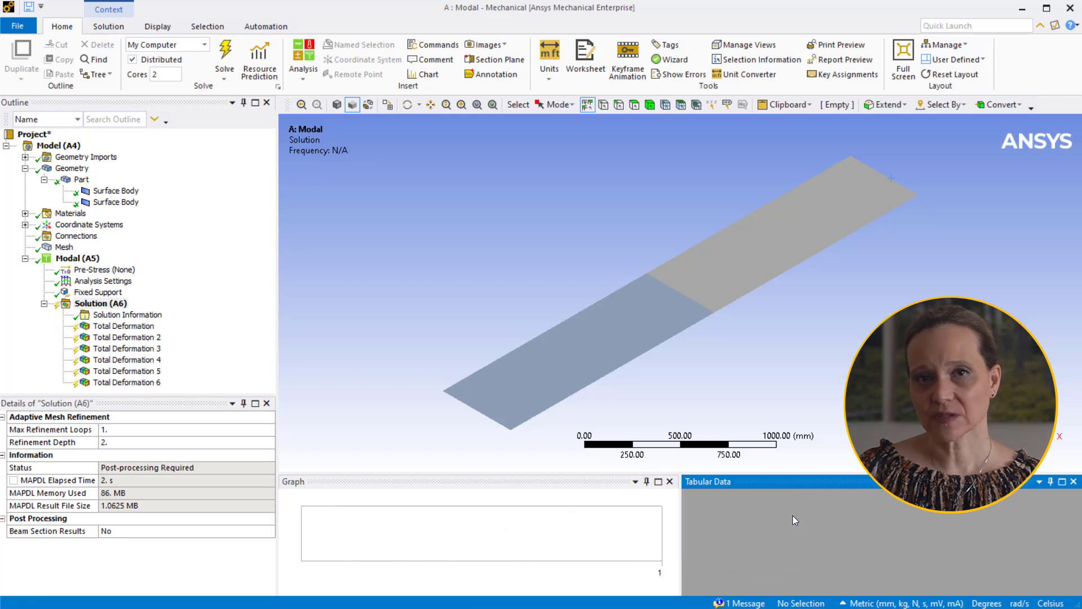
Step: Evaluate all mode shape results and display the first mode's Total Deformation
click(101, 305)
right_click(104, 306)
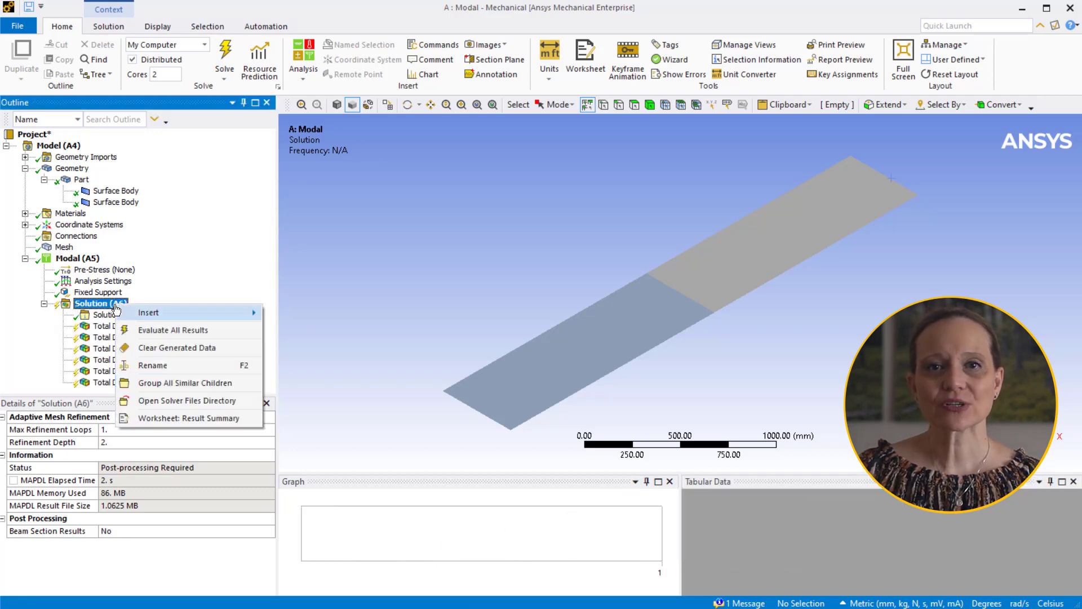
click(153, 329)
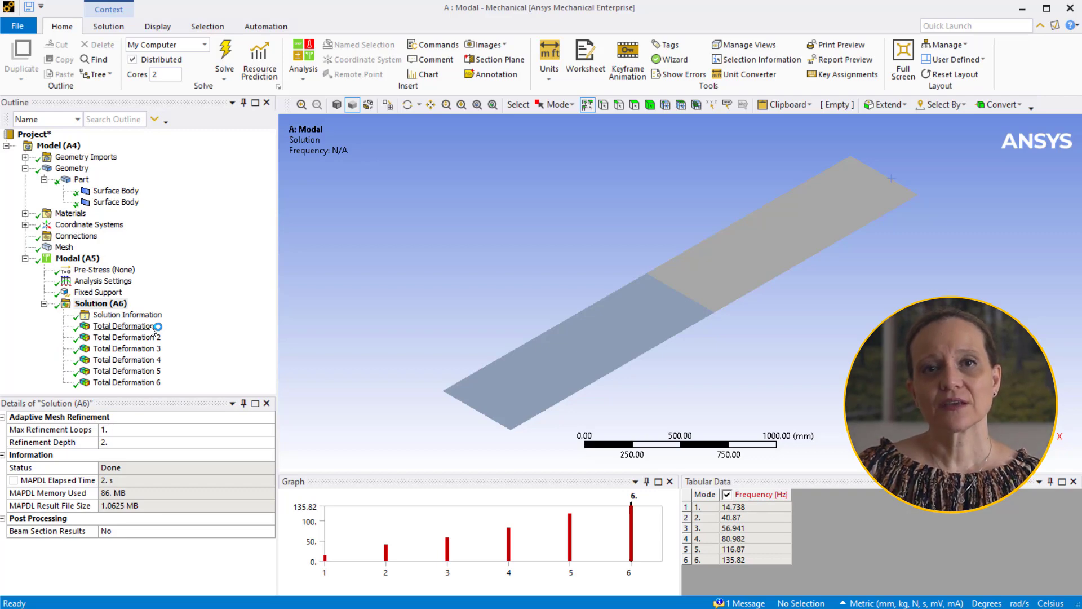
click(148, 327)
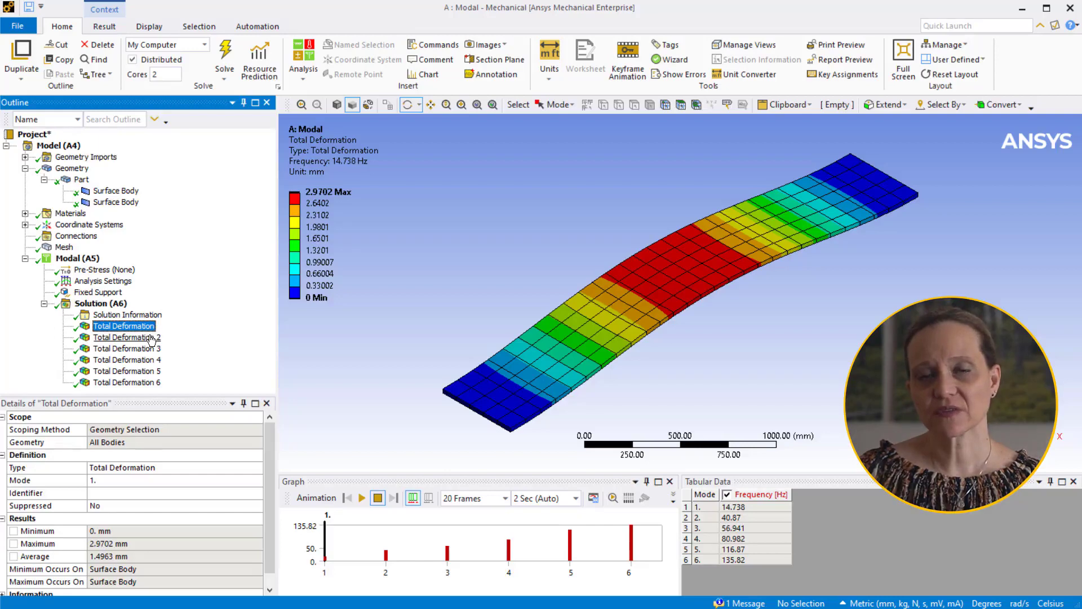
Step: Animate the 14.738 Hz and 40.87 Hz mode shapes, then minimize Mechanical
click(361, 498)
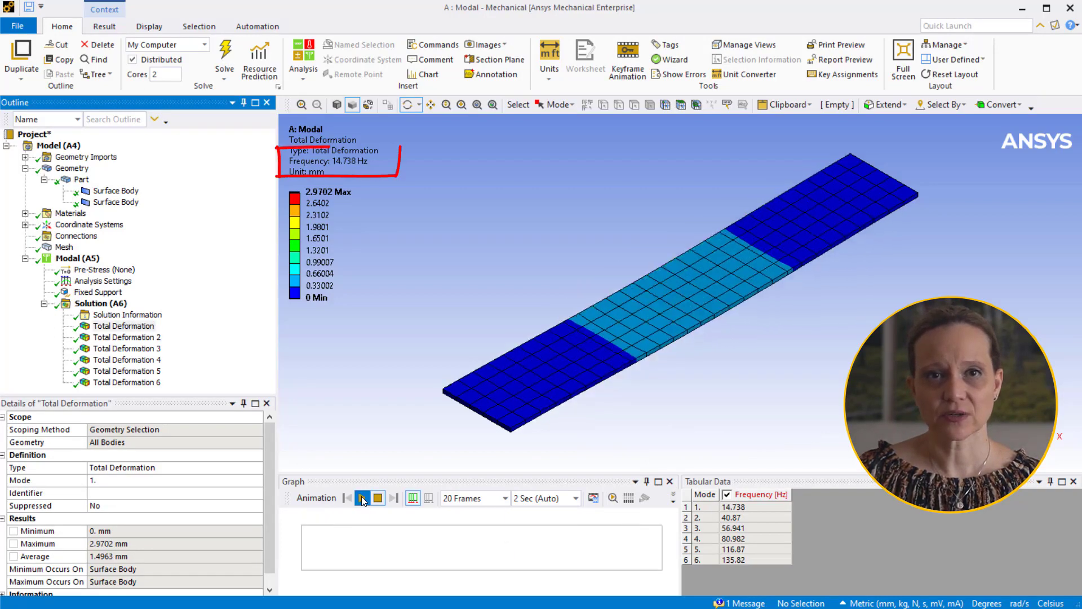
click(374, 498)
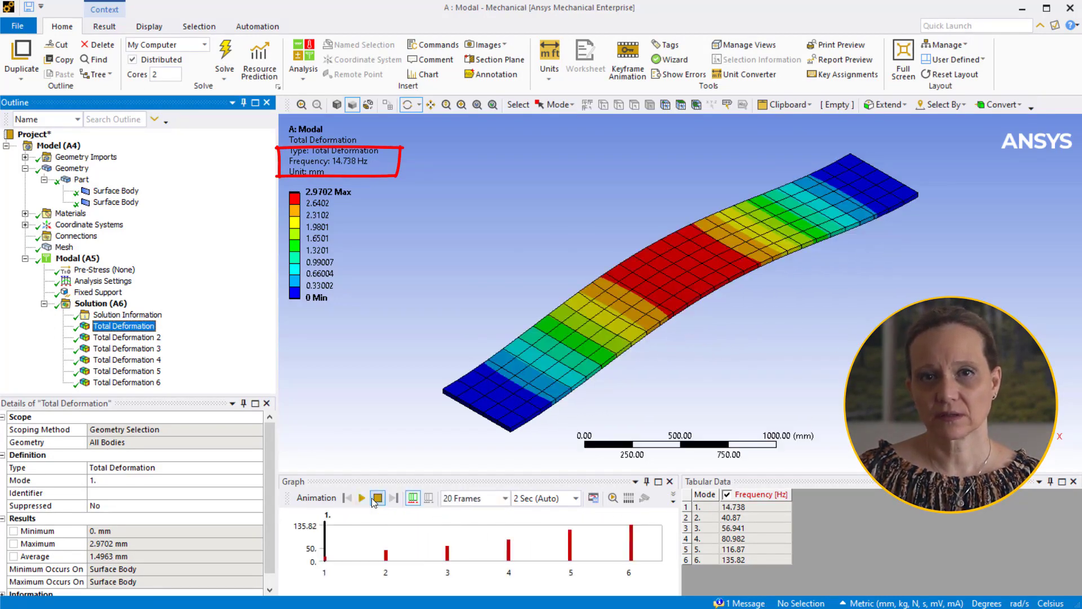
click(151, 338)
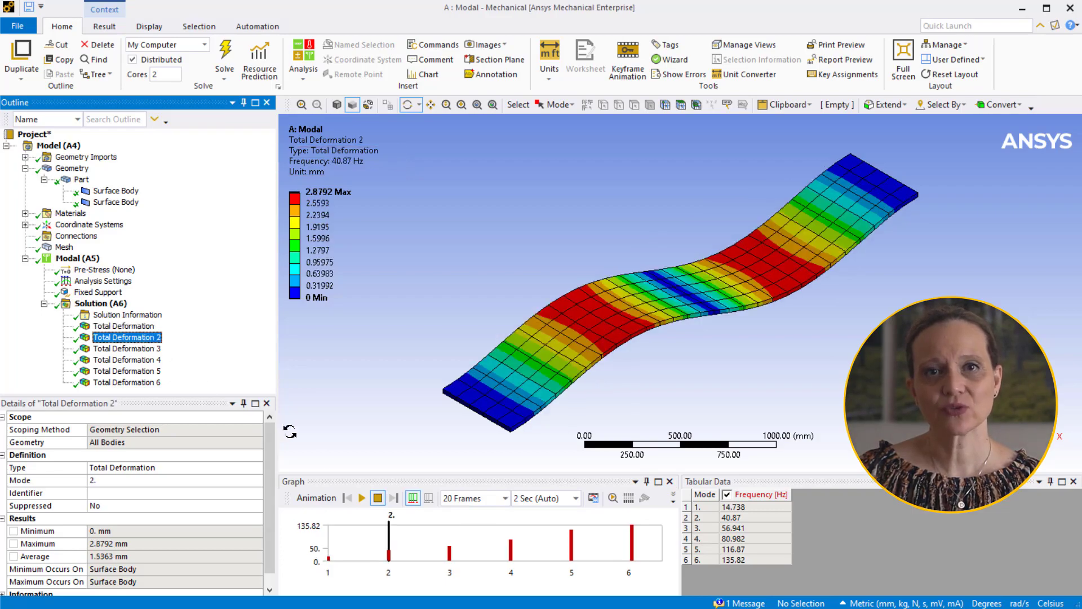
click(363, 498)
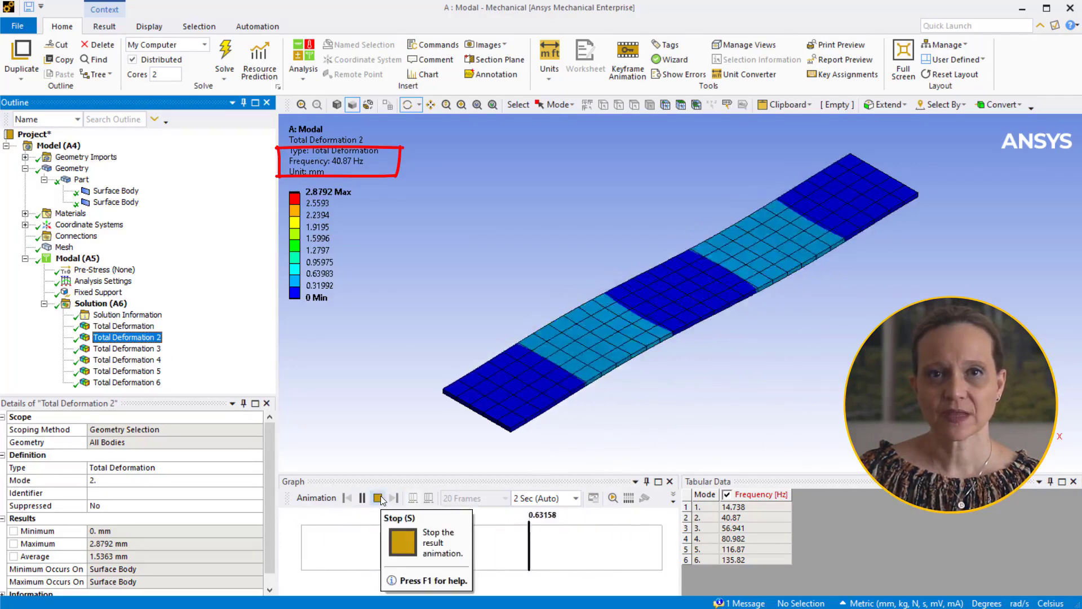
click(378, 498)
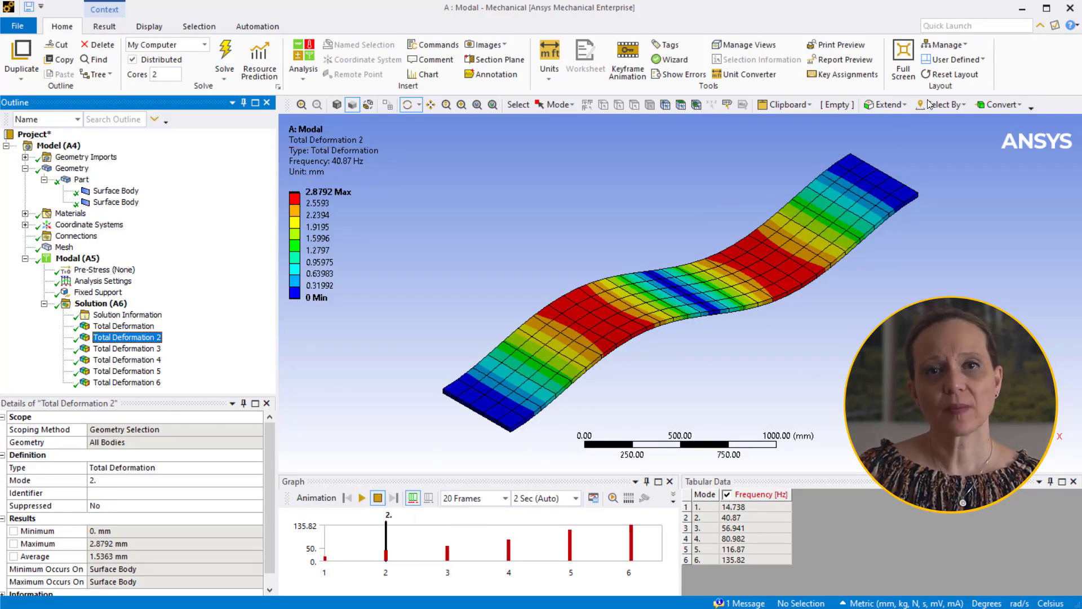
click(1022, 7)
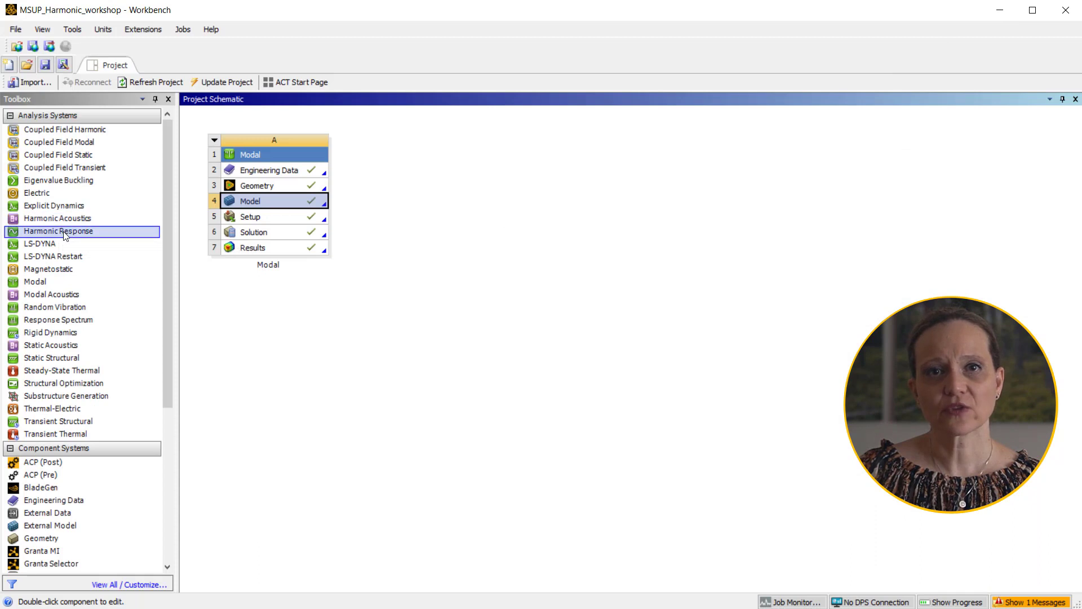
Step: Link Harmonic Response to Modal's Solution cell and launch Mechanical from Model (A4)
drag(64, 236, 263, 230)
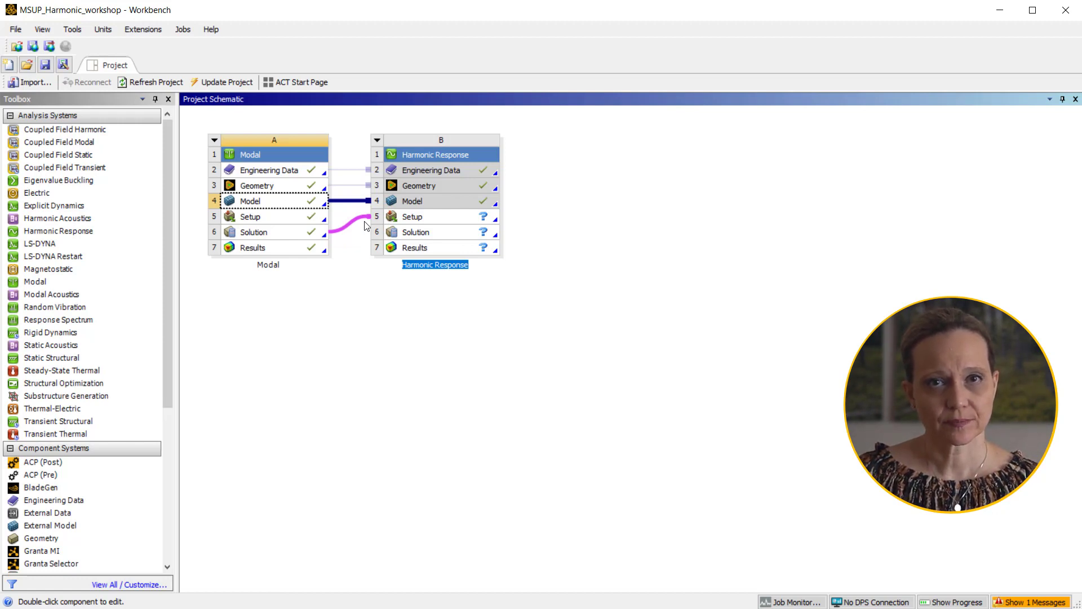
double_click(291, 202)
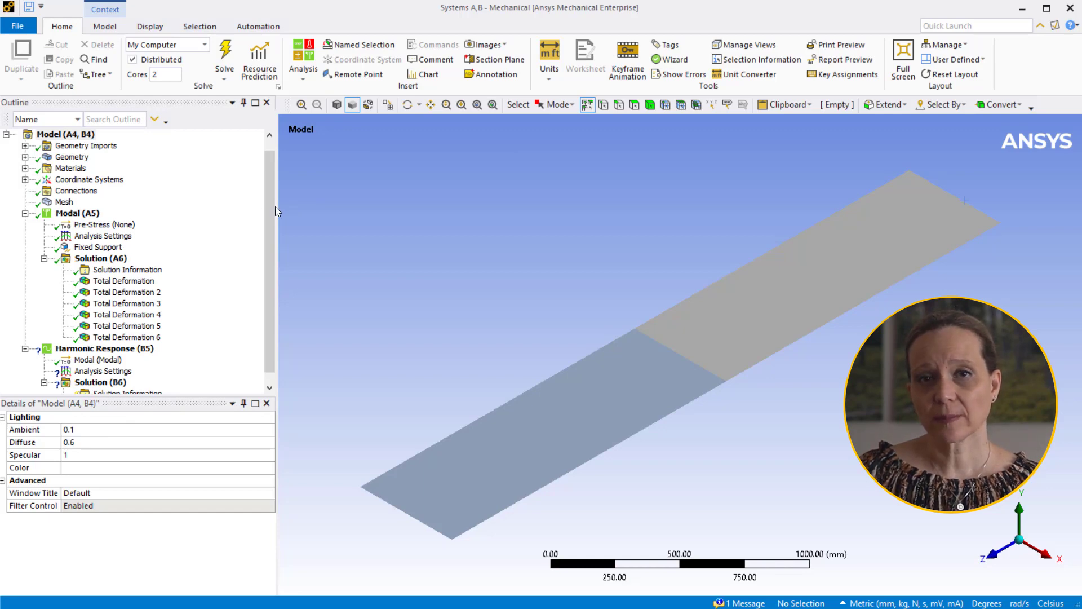
Step: Set the harmonic Range Maximum to 50 Hz
scroll(113, 327, down, 1)
click(116, 361)
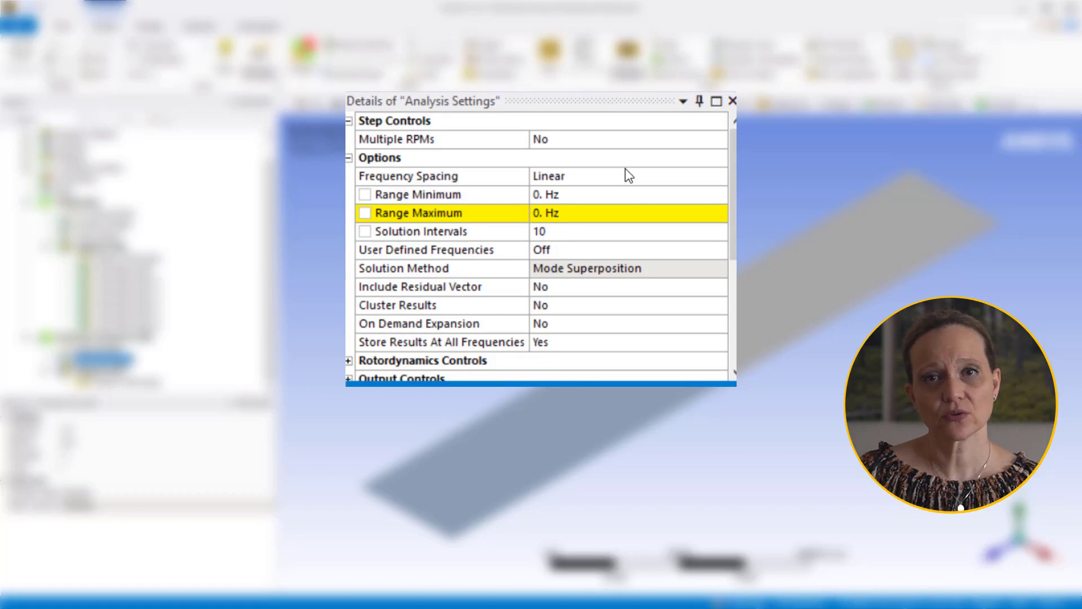
click(586, 210)
text(50)
key(Return)
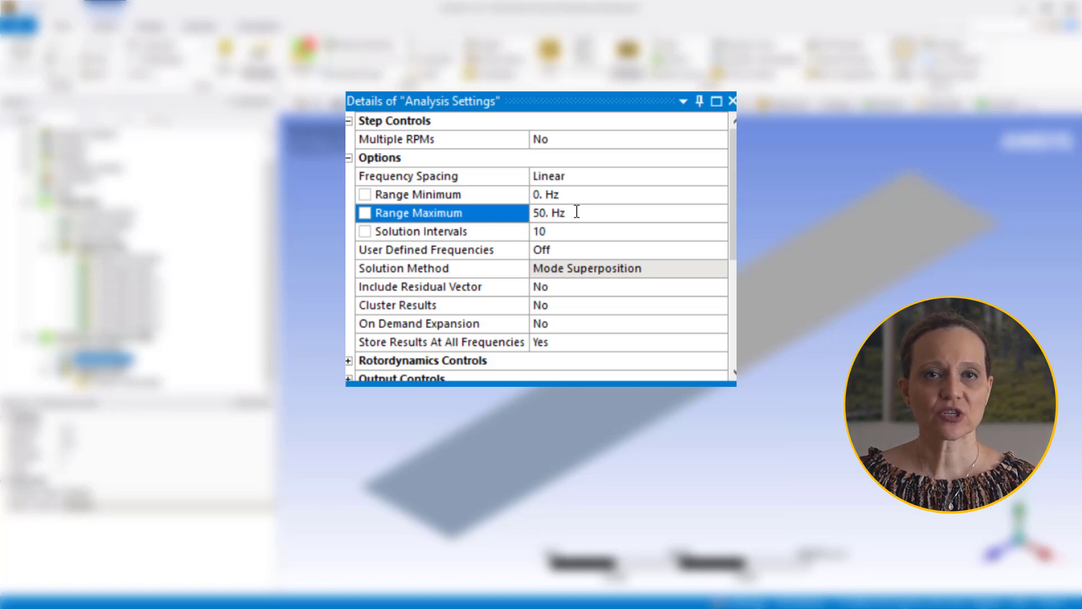
Step: Set the Damping Ratio under Damping Controls to 0.02
scroll(522, 246, down, 4)
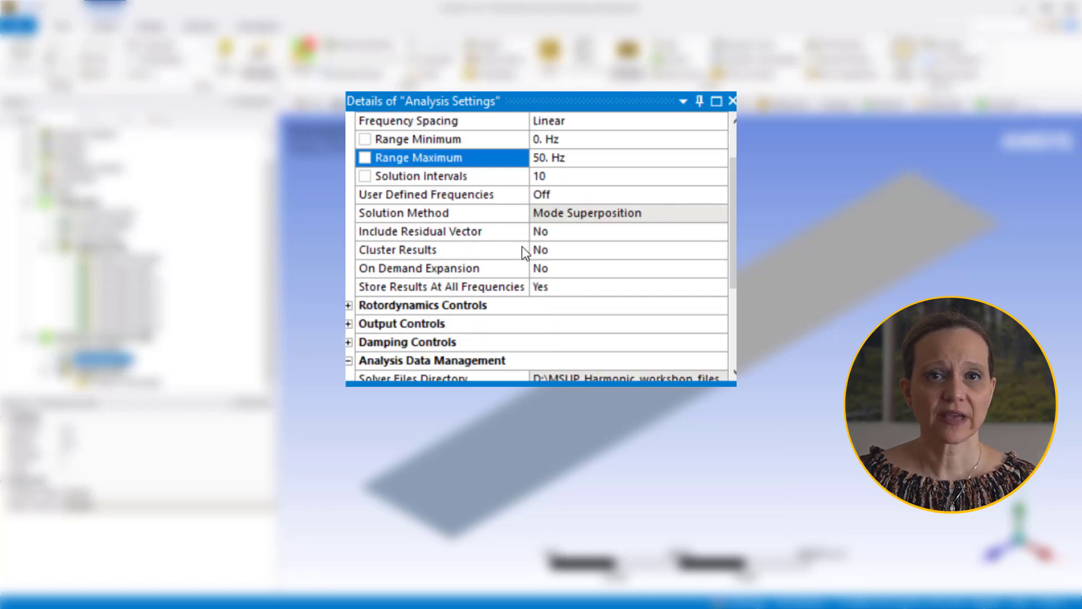
click(349, 195)
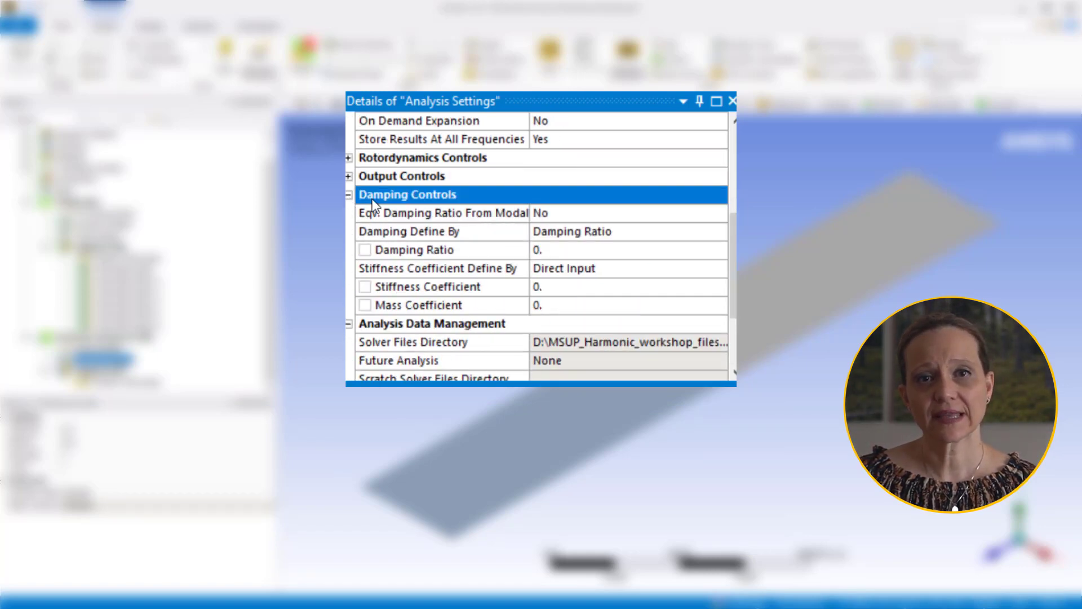
click(559, 250)
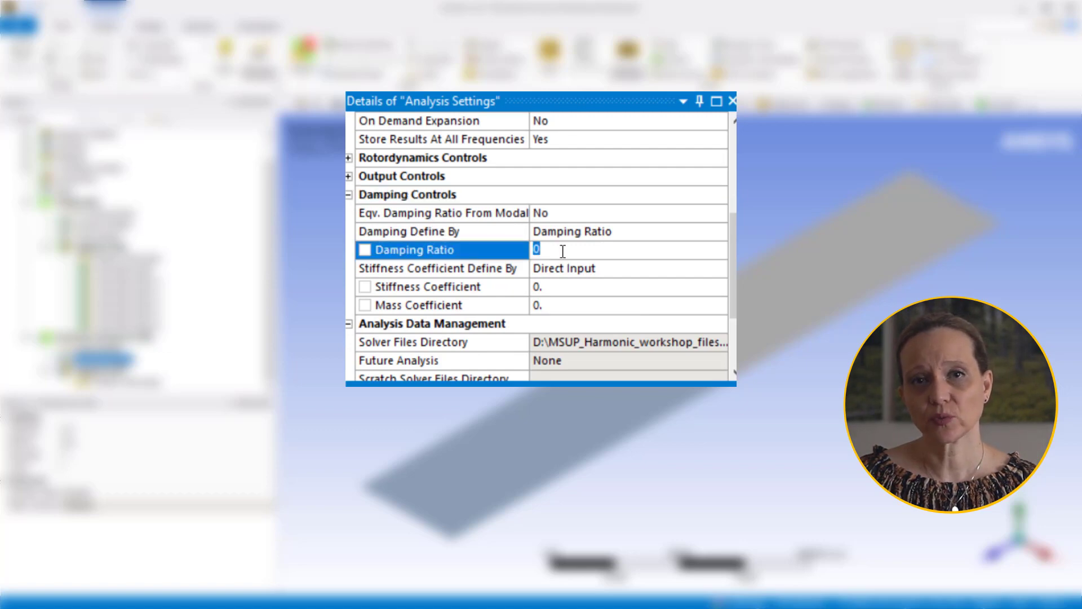
text(0.02)
key(Return)
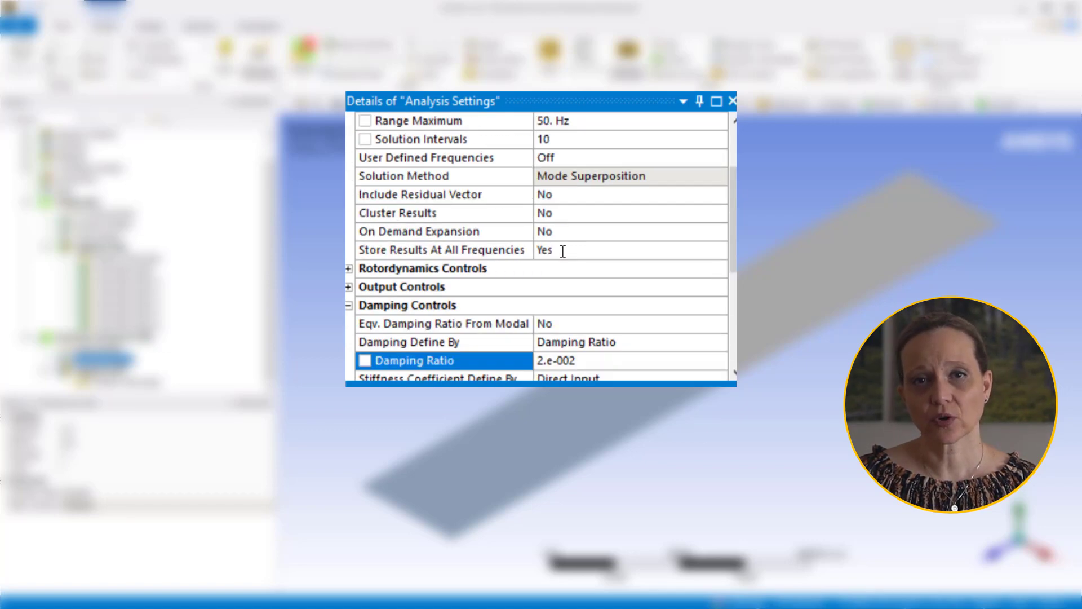
scroll(562, 250, down, 2)
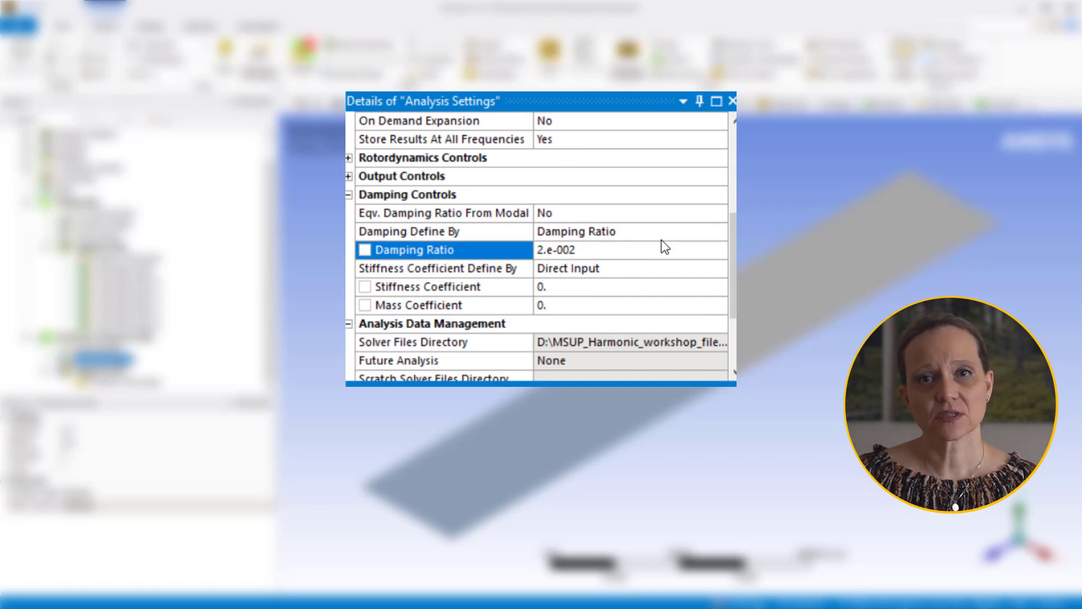
scroll(662, 243, up, 2)
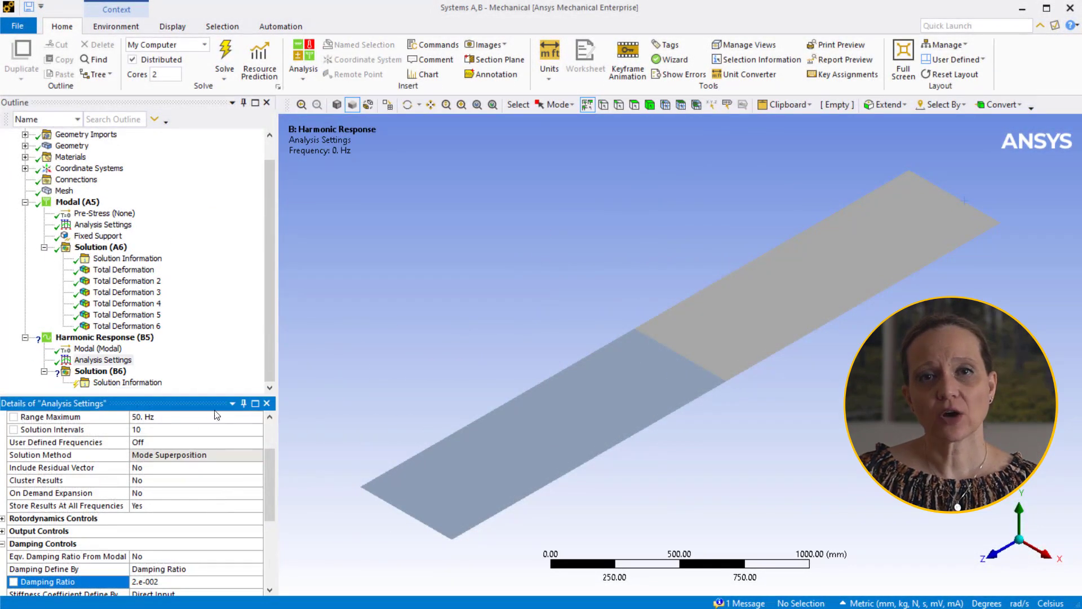
Step: Add a Force load to the harmonic analysis on the plate's middle edge
click(137, 338)
right_click(138, 338)
mouse_move(169, 350)
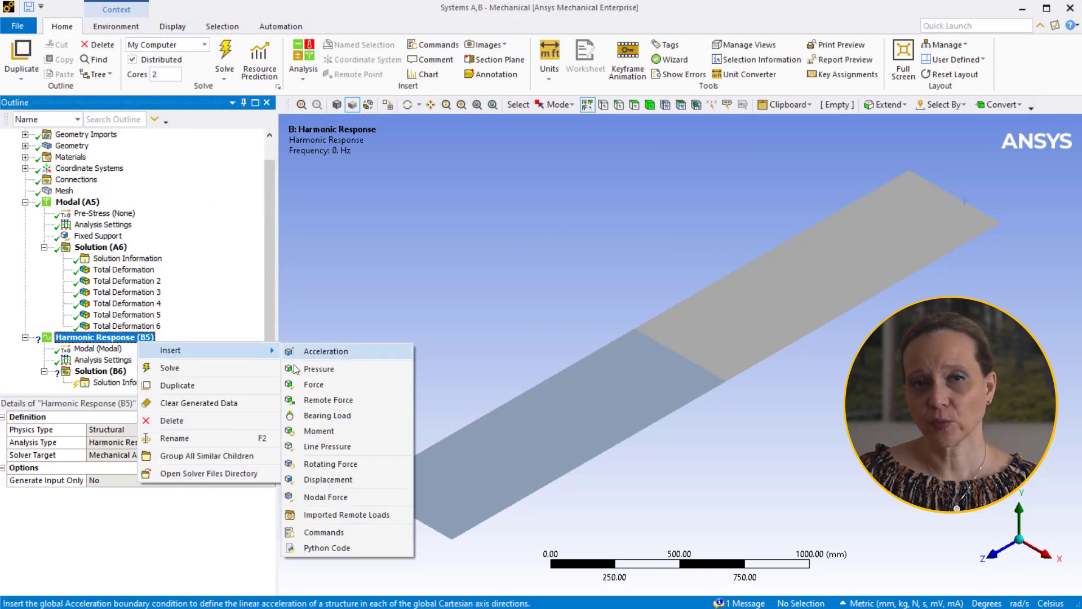
click(310, 386)
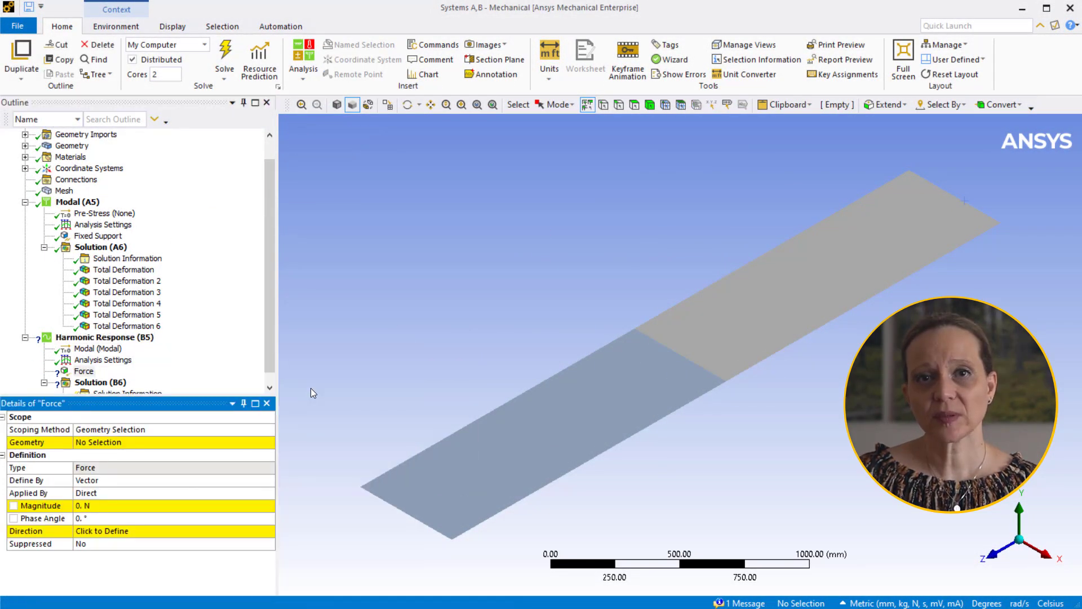
click(670, 349)
click(191, 442)
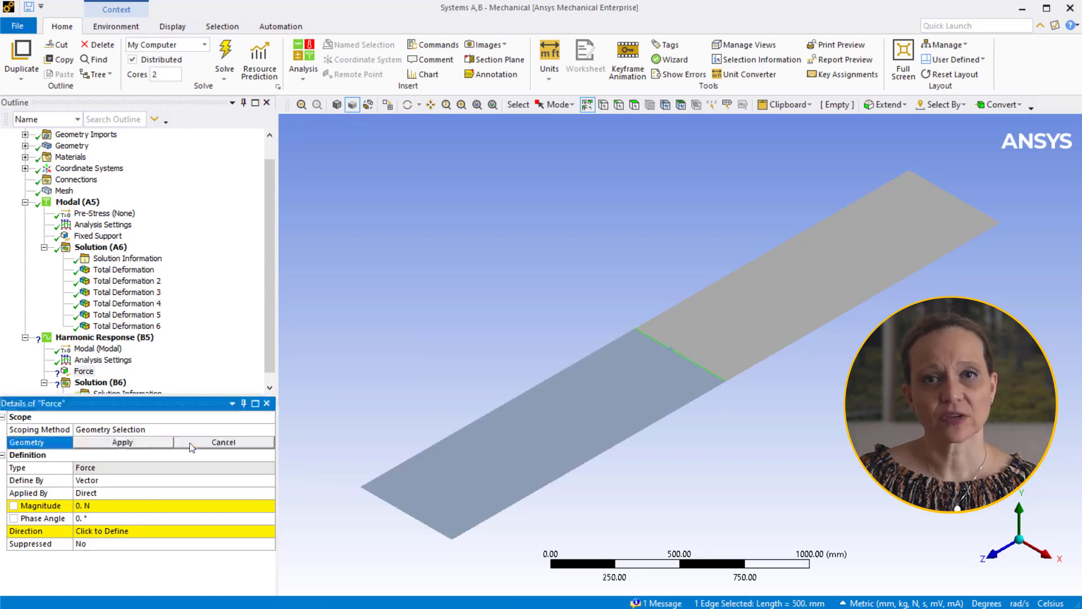
click(146, 444)
Step: Define the force by components with a 250 N Y Component
click(206, 480)
click(269, 480)
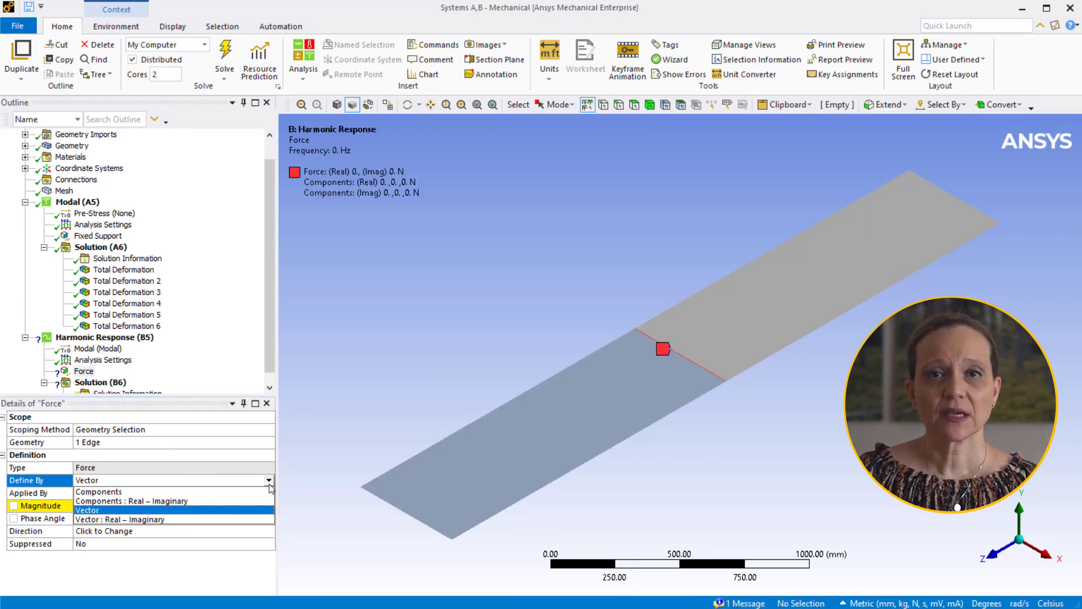
click(99, 491)
click(201, 531)
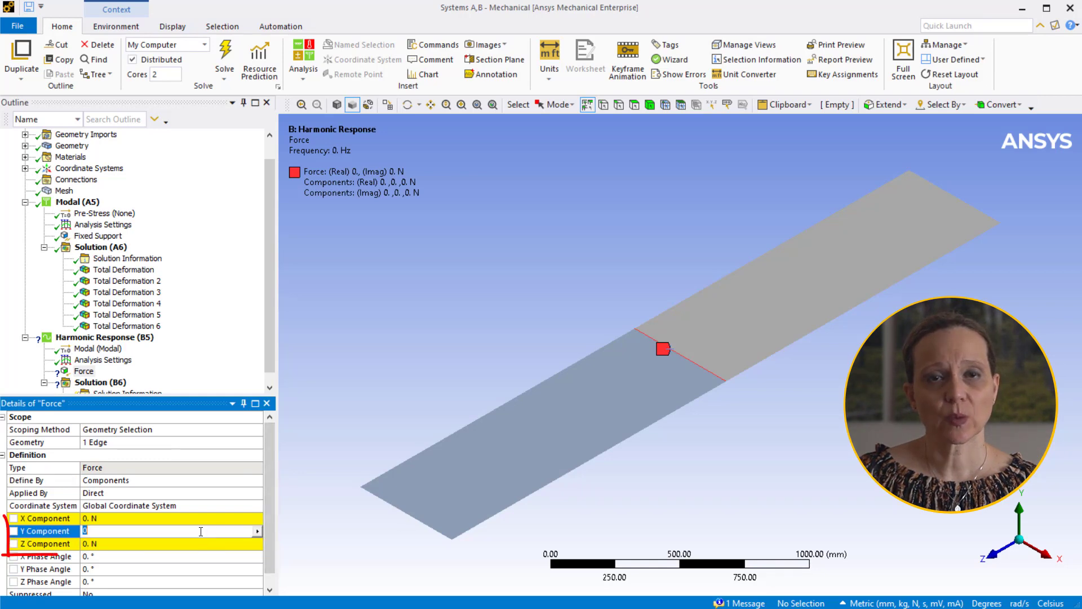
text(250)
key(Return)
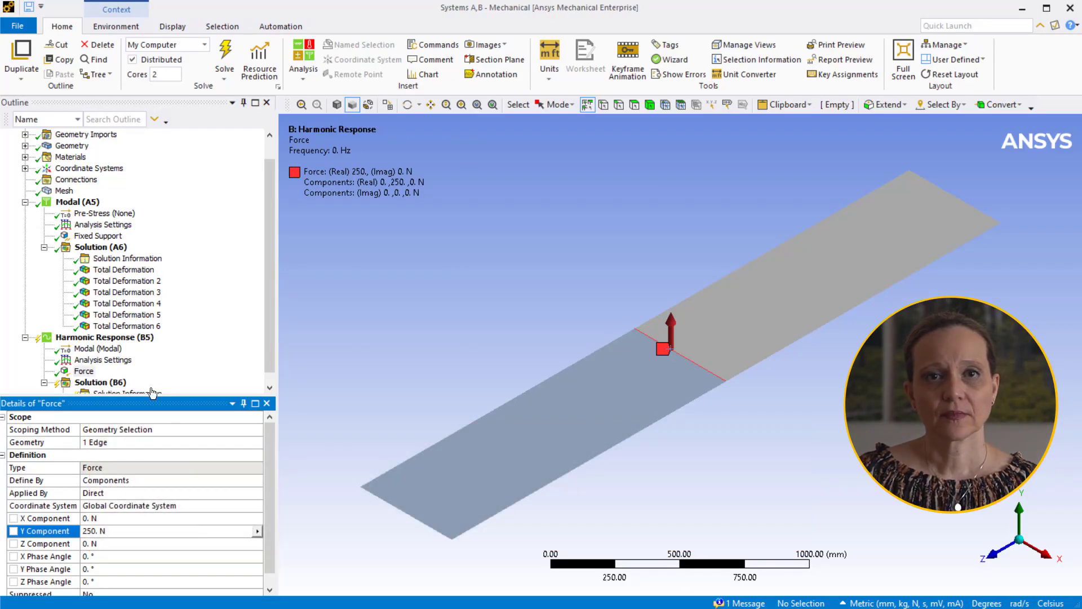
Step: Solve the Harmonic Response analysis
click(152, 337)
right_click(158, 340)
click(169, 368)
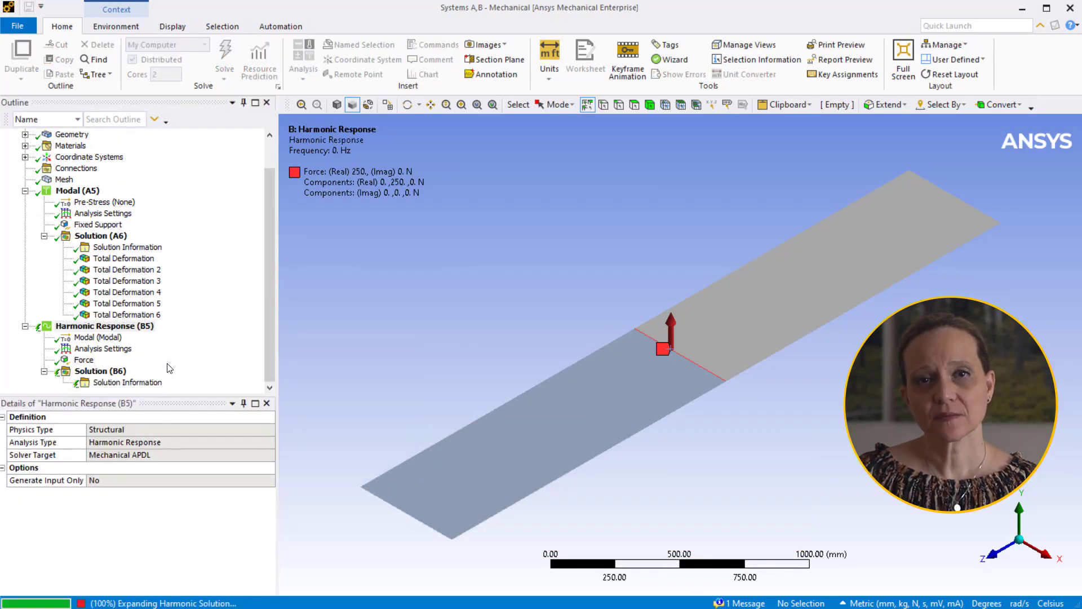
right_click(115, 371)
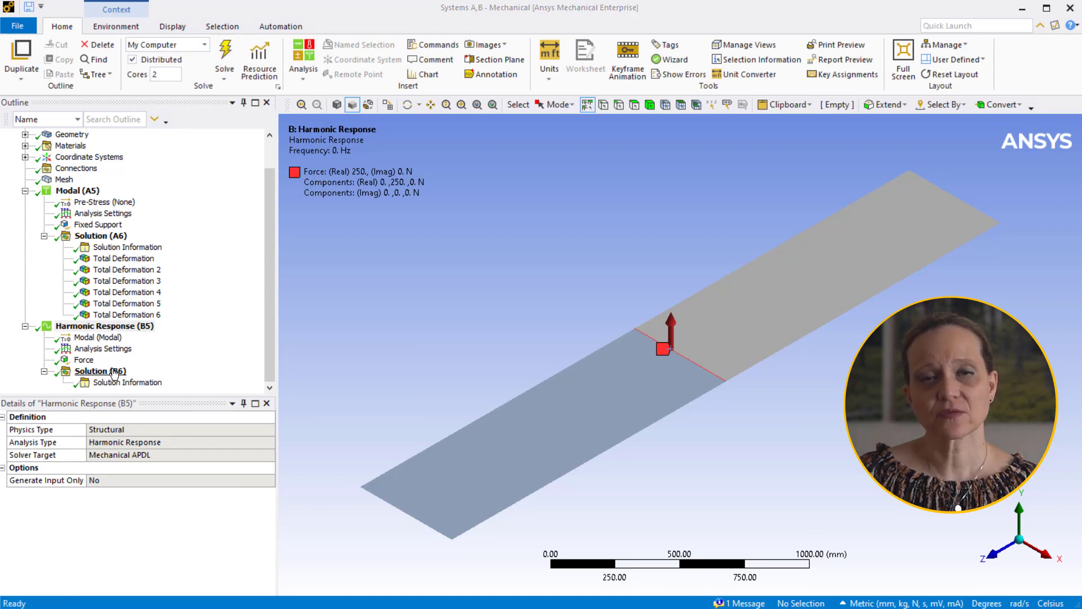
Step: Insert a Frequency Response Deformation result scoped to both plate faces
mouse_move(203, 377)
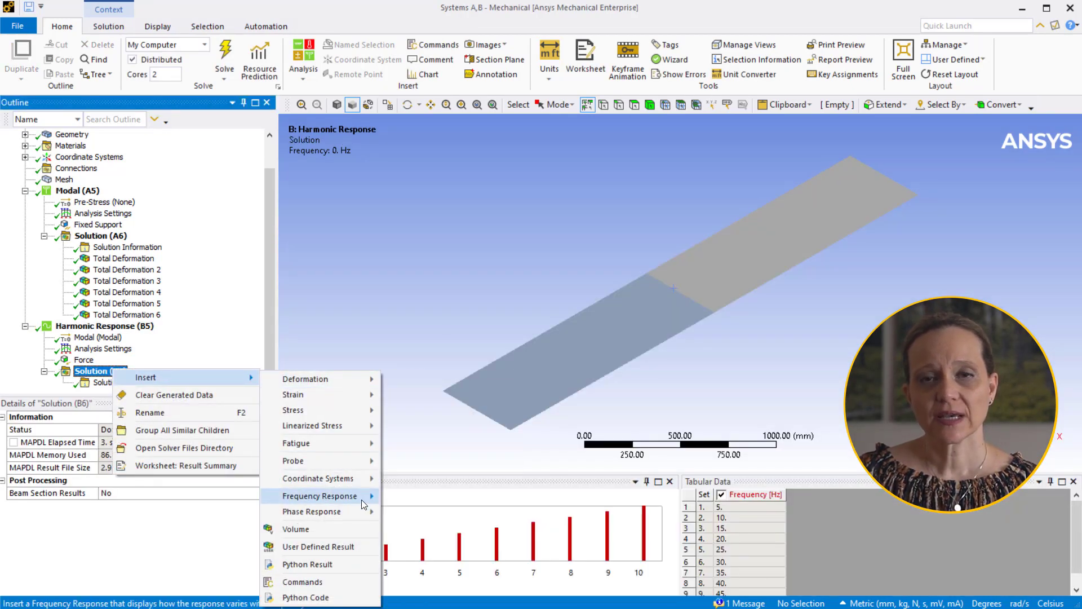
mouse_move(361, 499)
click(501, 528)
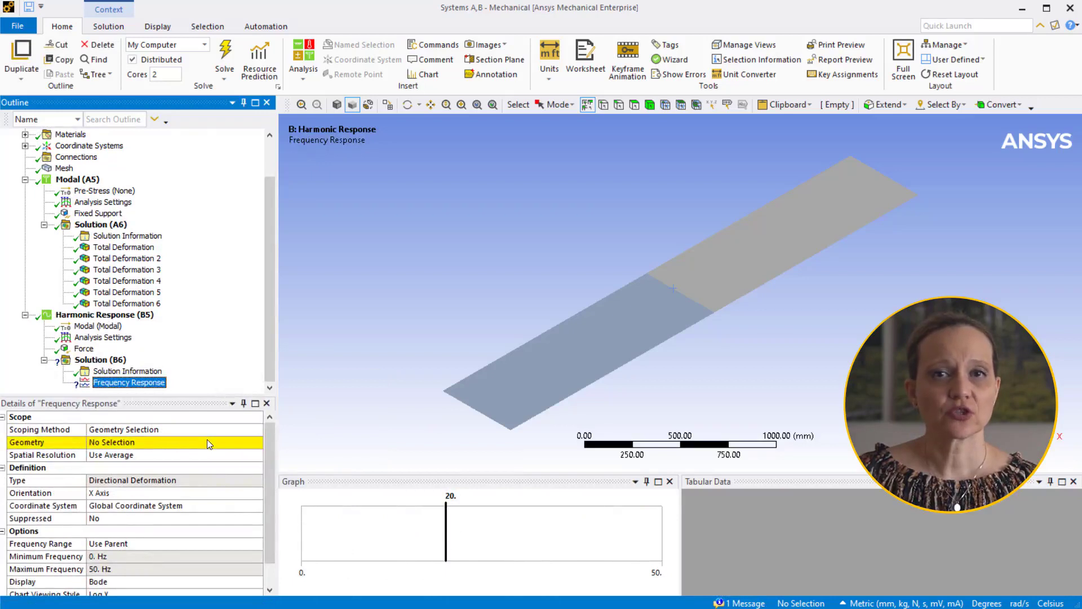
click(207, 440)
click(581, 343)
ctrl+click(714, 245)
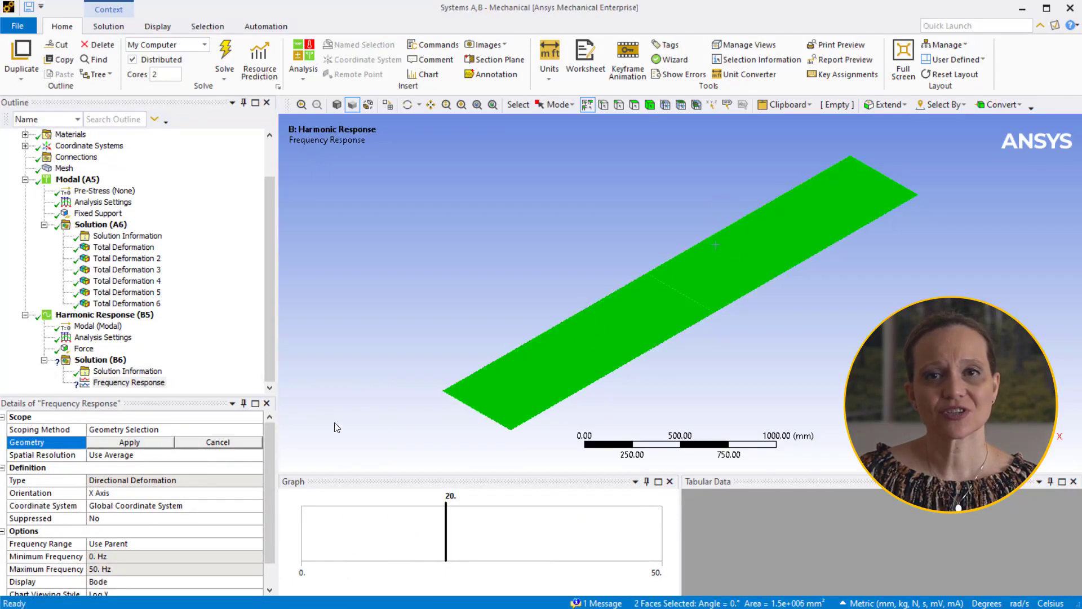
click(165, 445)
Step: Set the response orientation to Y Axis, evaluate all results, and view the amplitude and phase plots
click(169, 492)
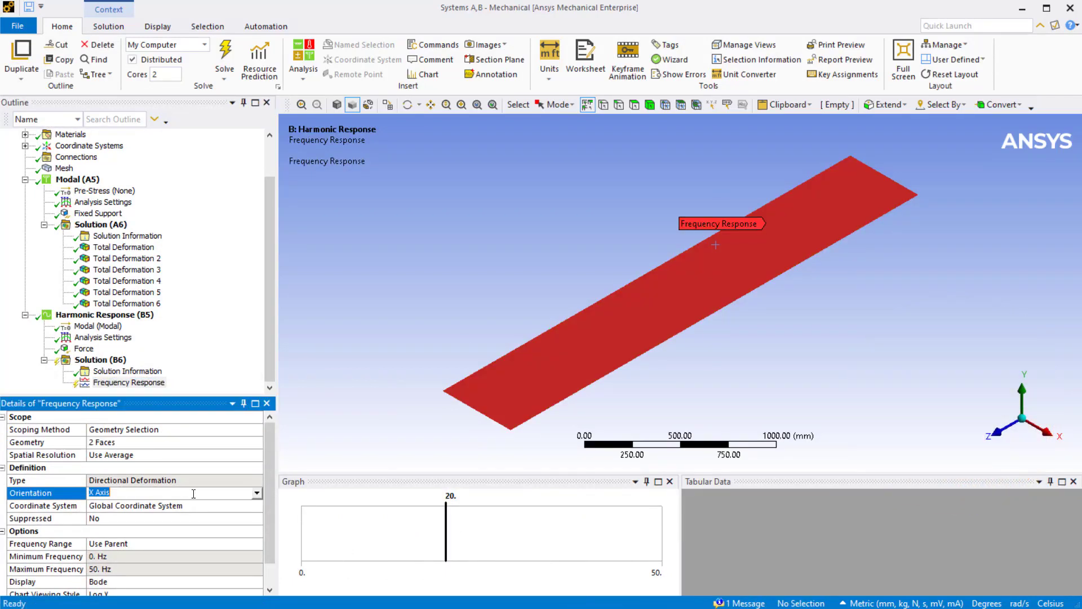
click(256, 493)
click(227, 517)
right_click(121, 360)
click(171, 389)
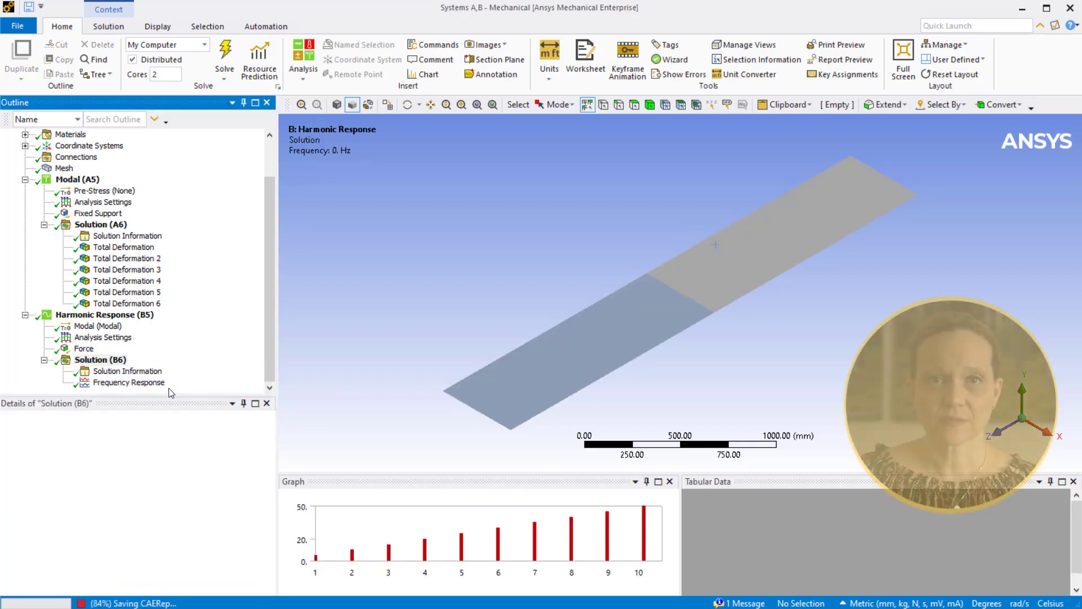
click(160, 383)
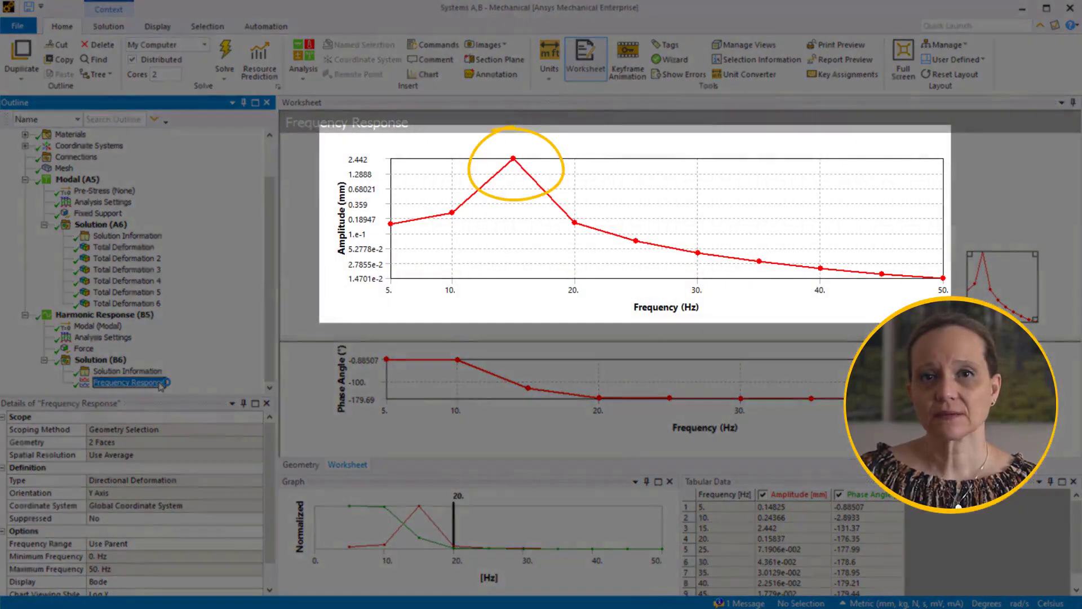